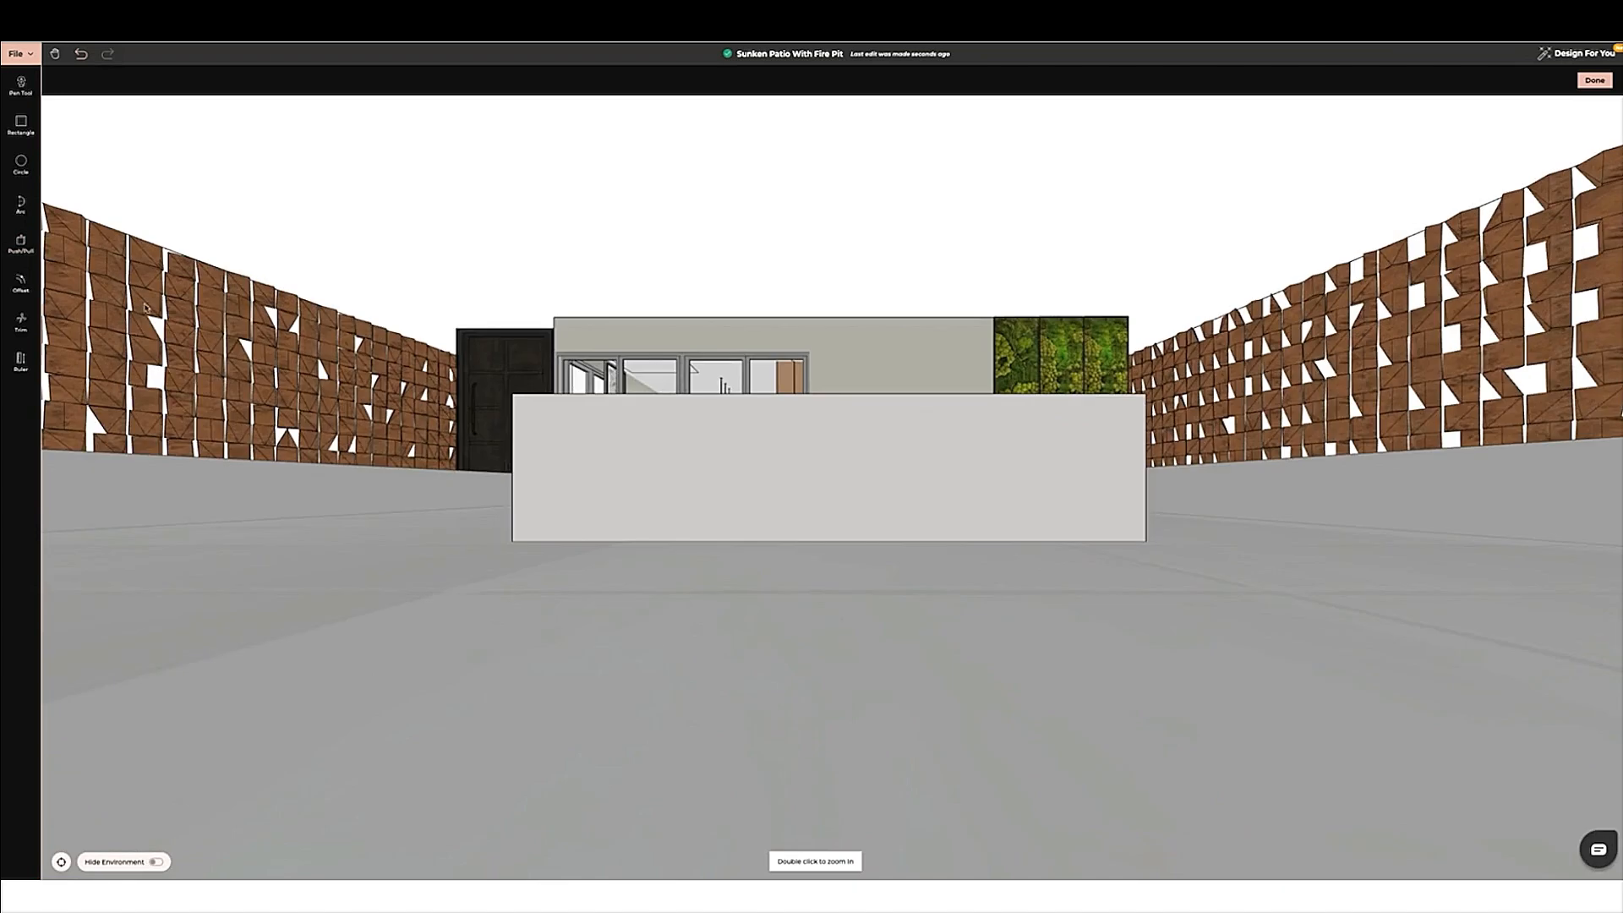
# Divide the block's front face with a full-height centre line and a horizontal mid-height line across its left half
pyautogui.click(828, 394)
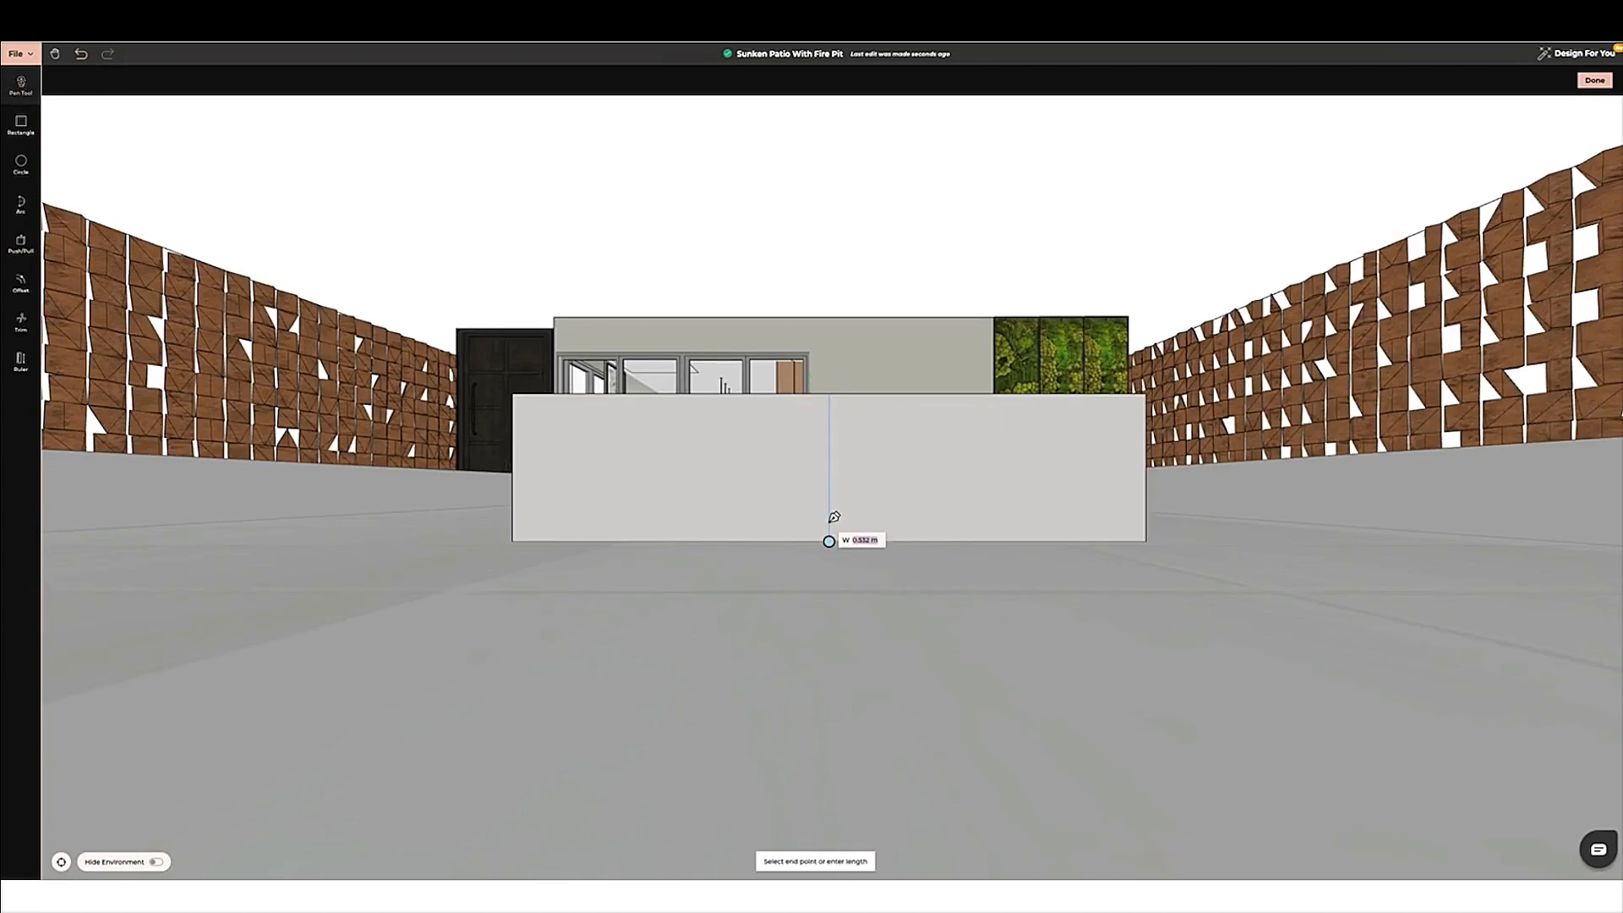
pyautogui.click(828, 541)
pyautogui.click(828, 468)
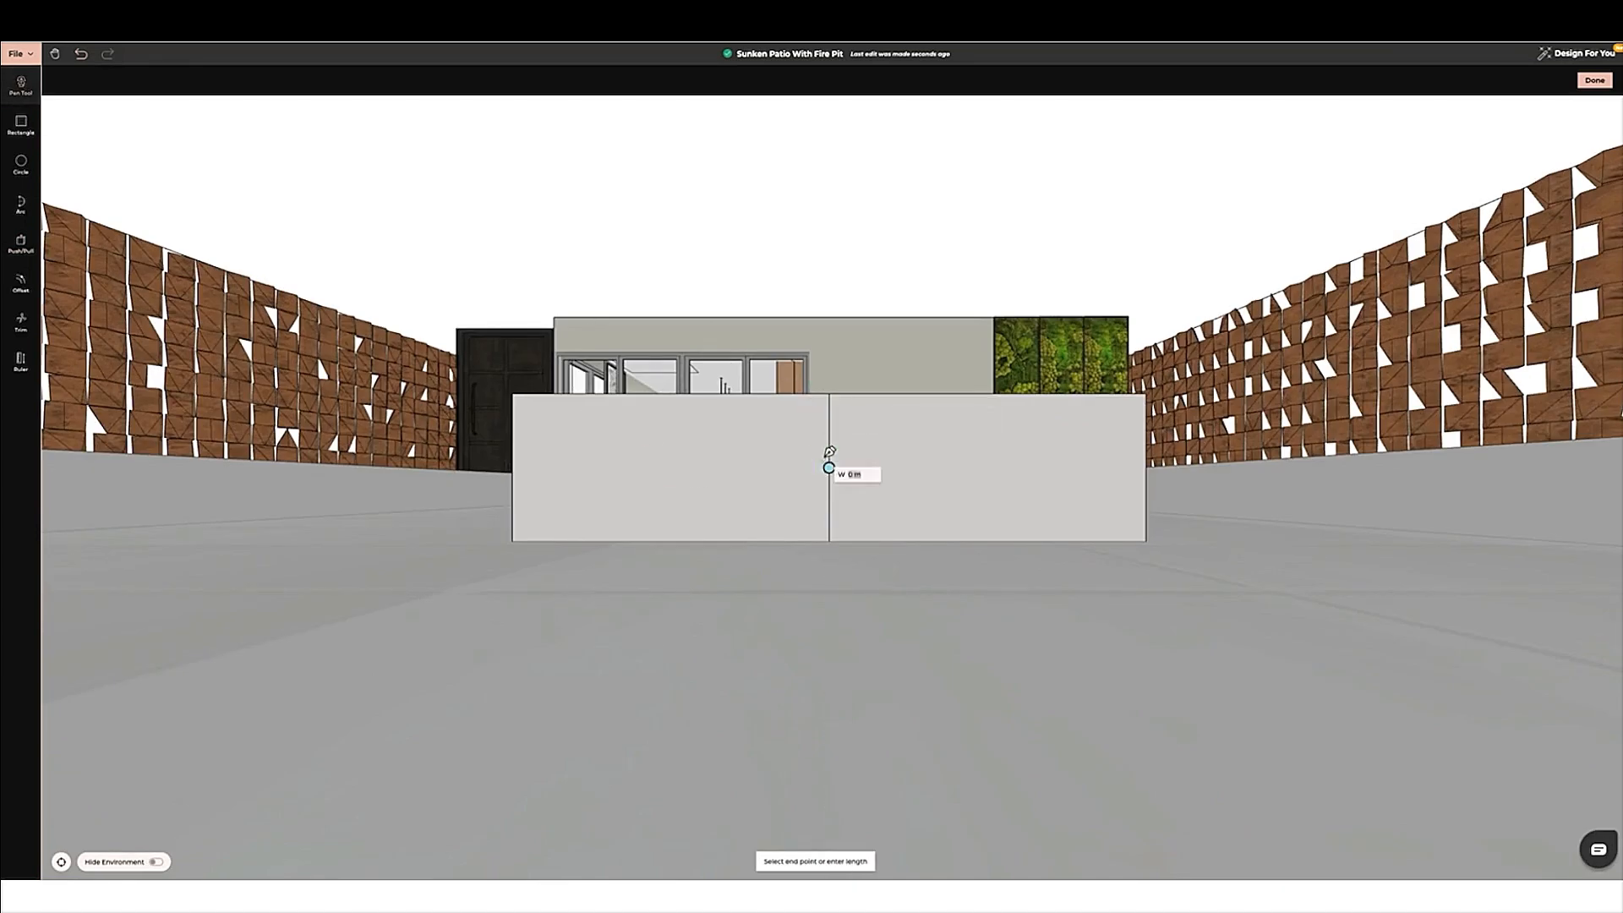
pyautogui.click(512, 468)
pyautogui.press('Escape')
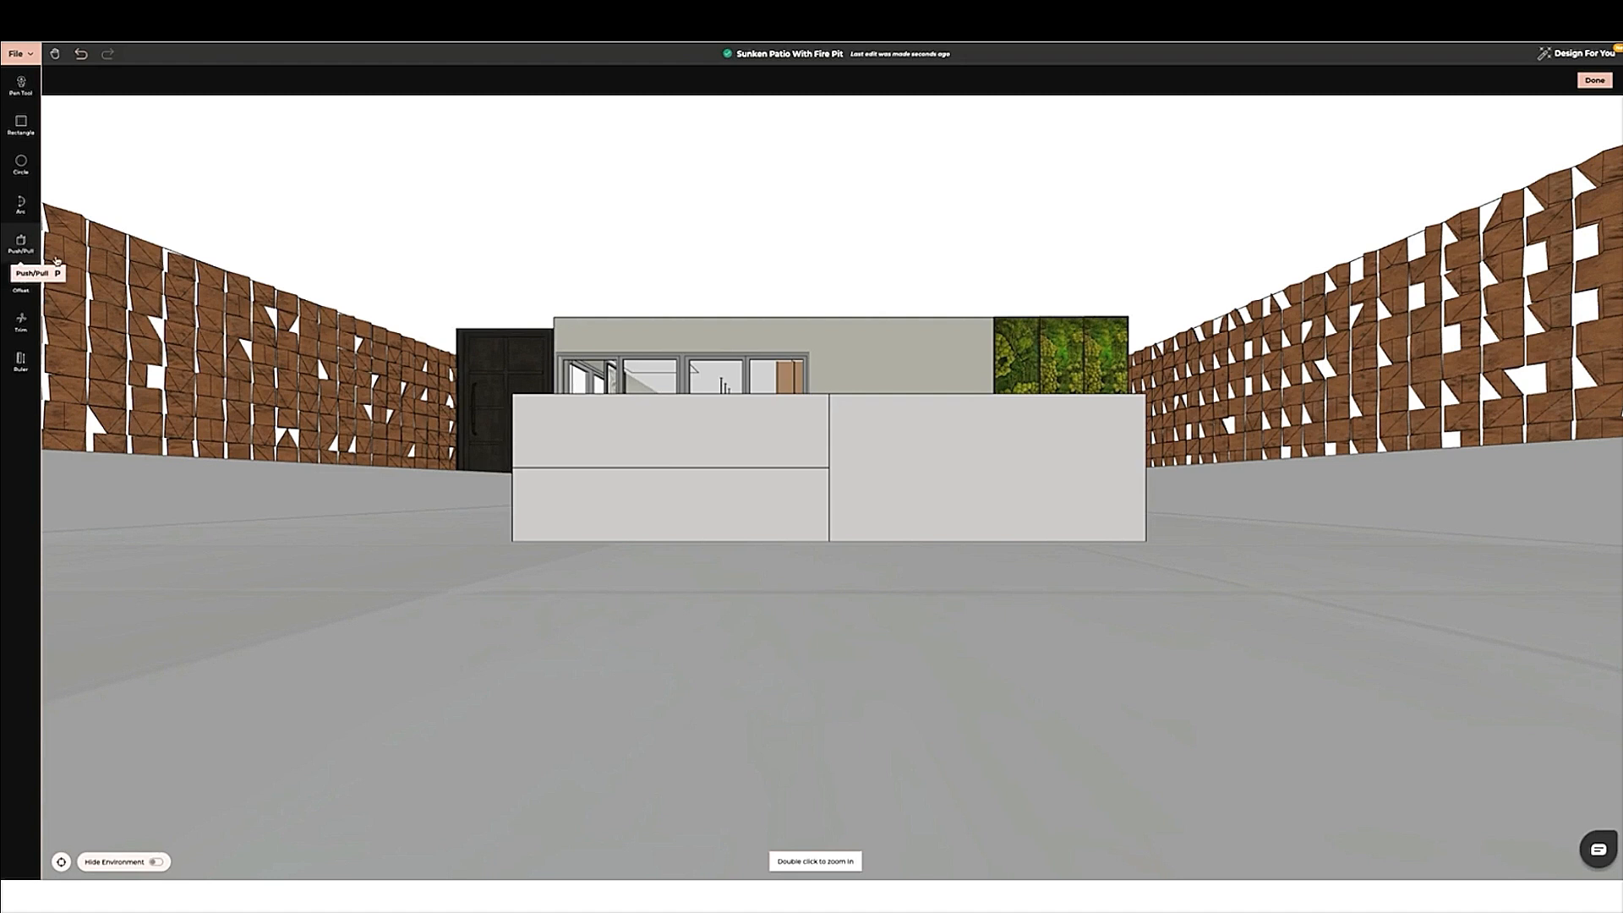
# Push the upper-left section of the block all the way back to form a two-level step, and finish editing
pyautogui.click(684, 440)
pyautogui.click(708, 561)
pyautogui.press('t')
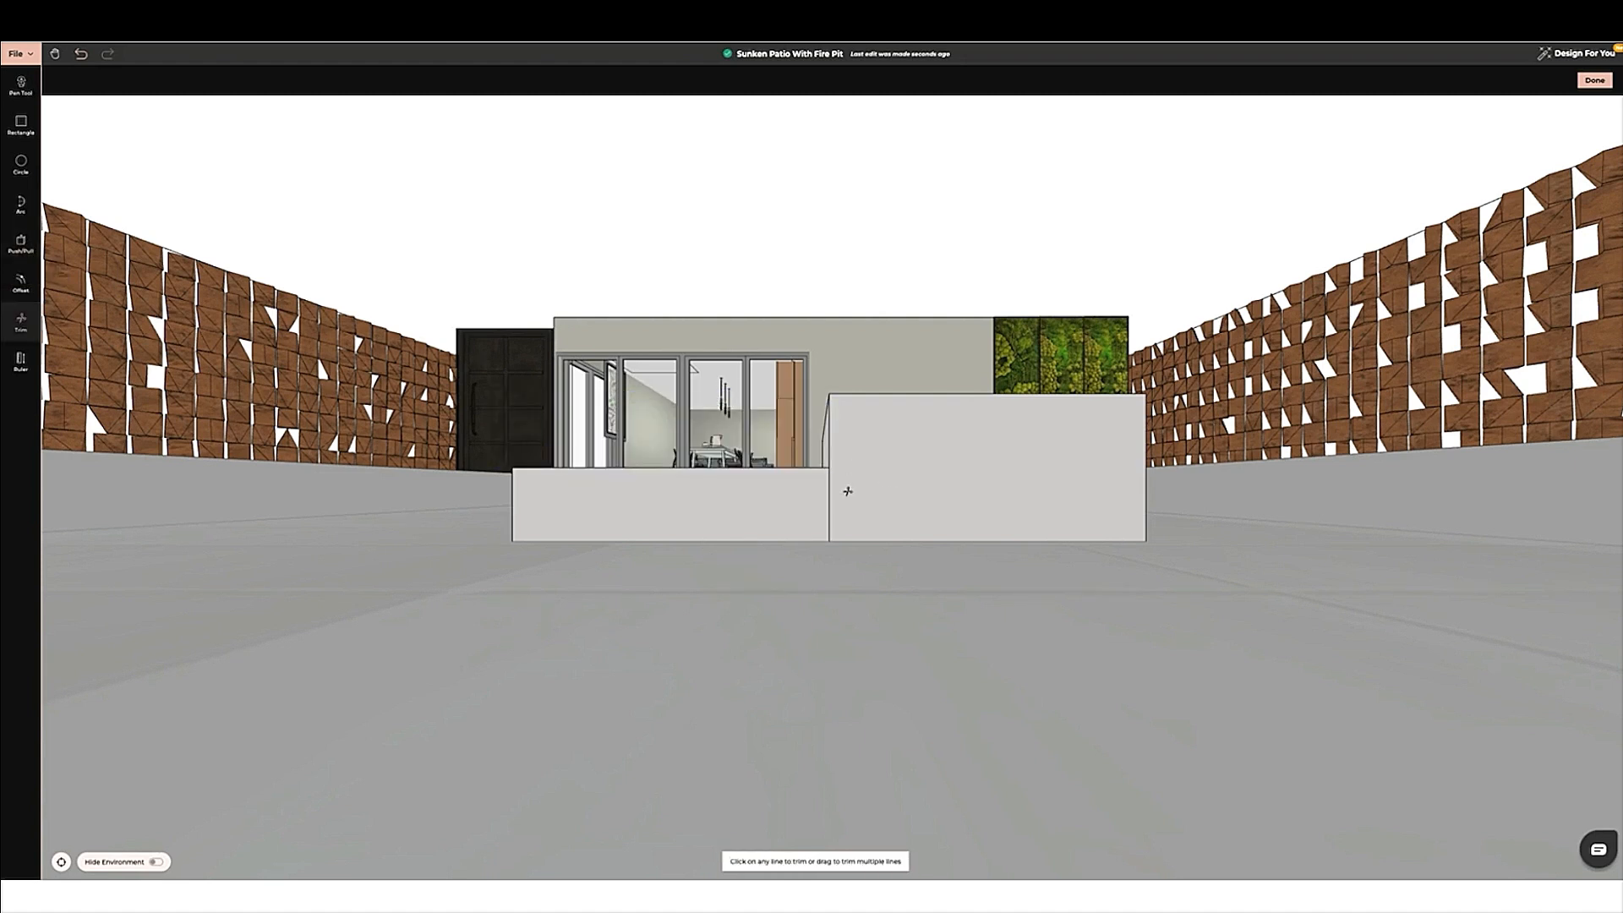
pyautogui.scroll(-3, 848, 491)
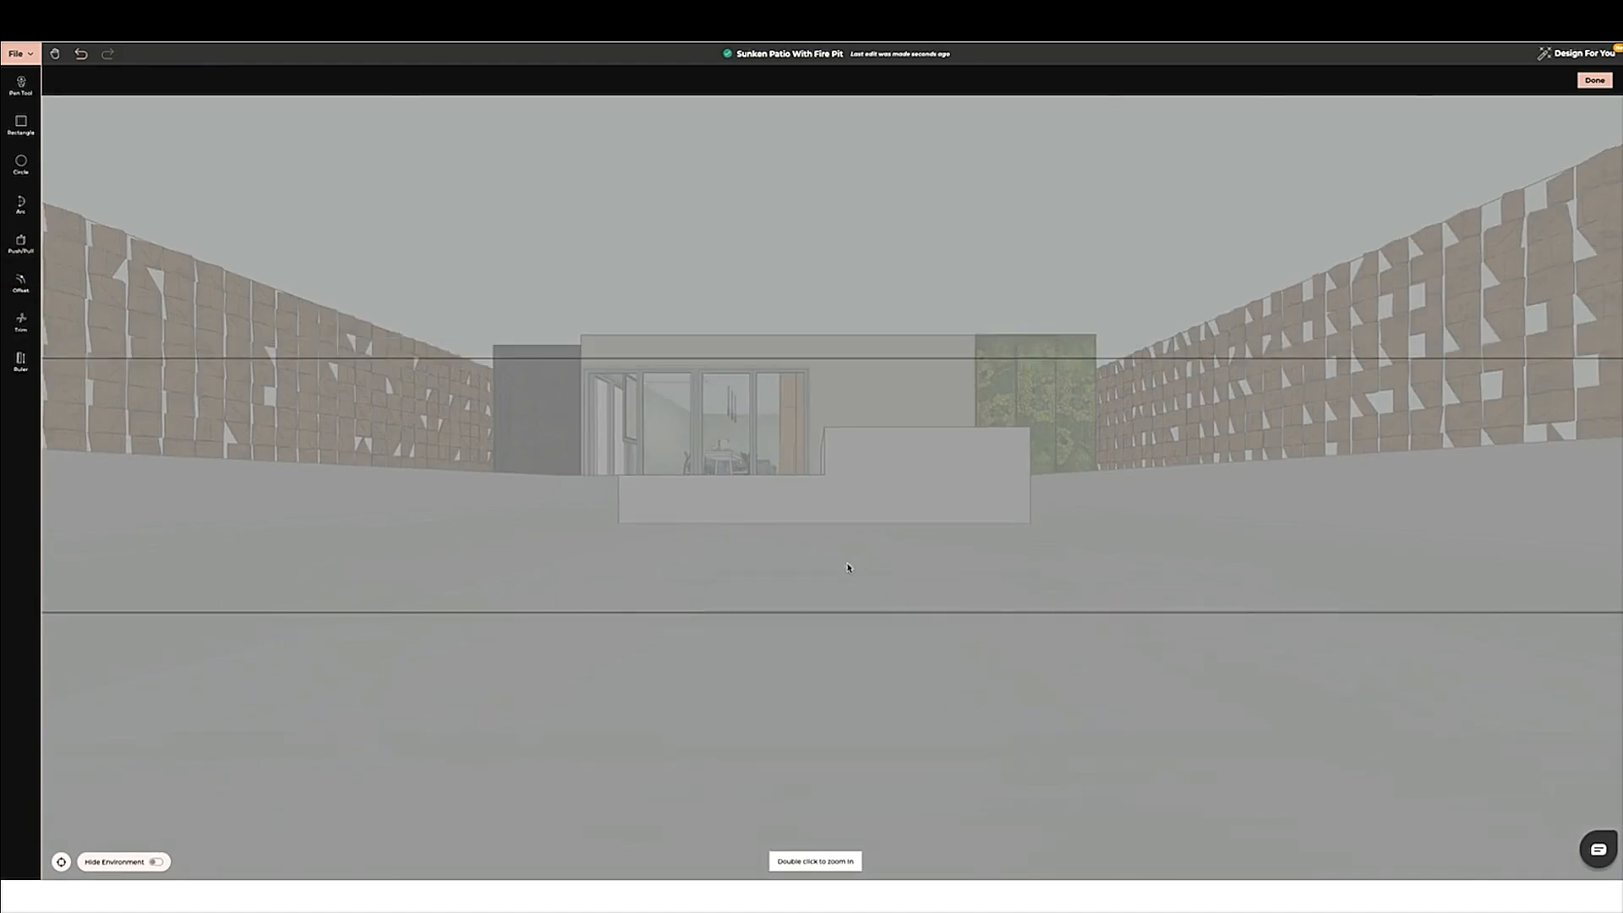
pyautogui.moveTo(848, 567); pyautogui.dragTo(760, 460)
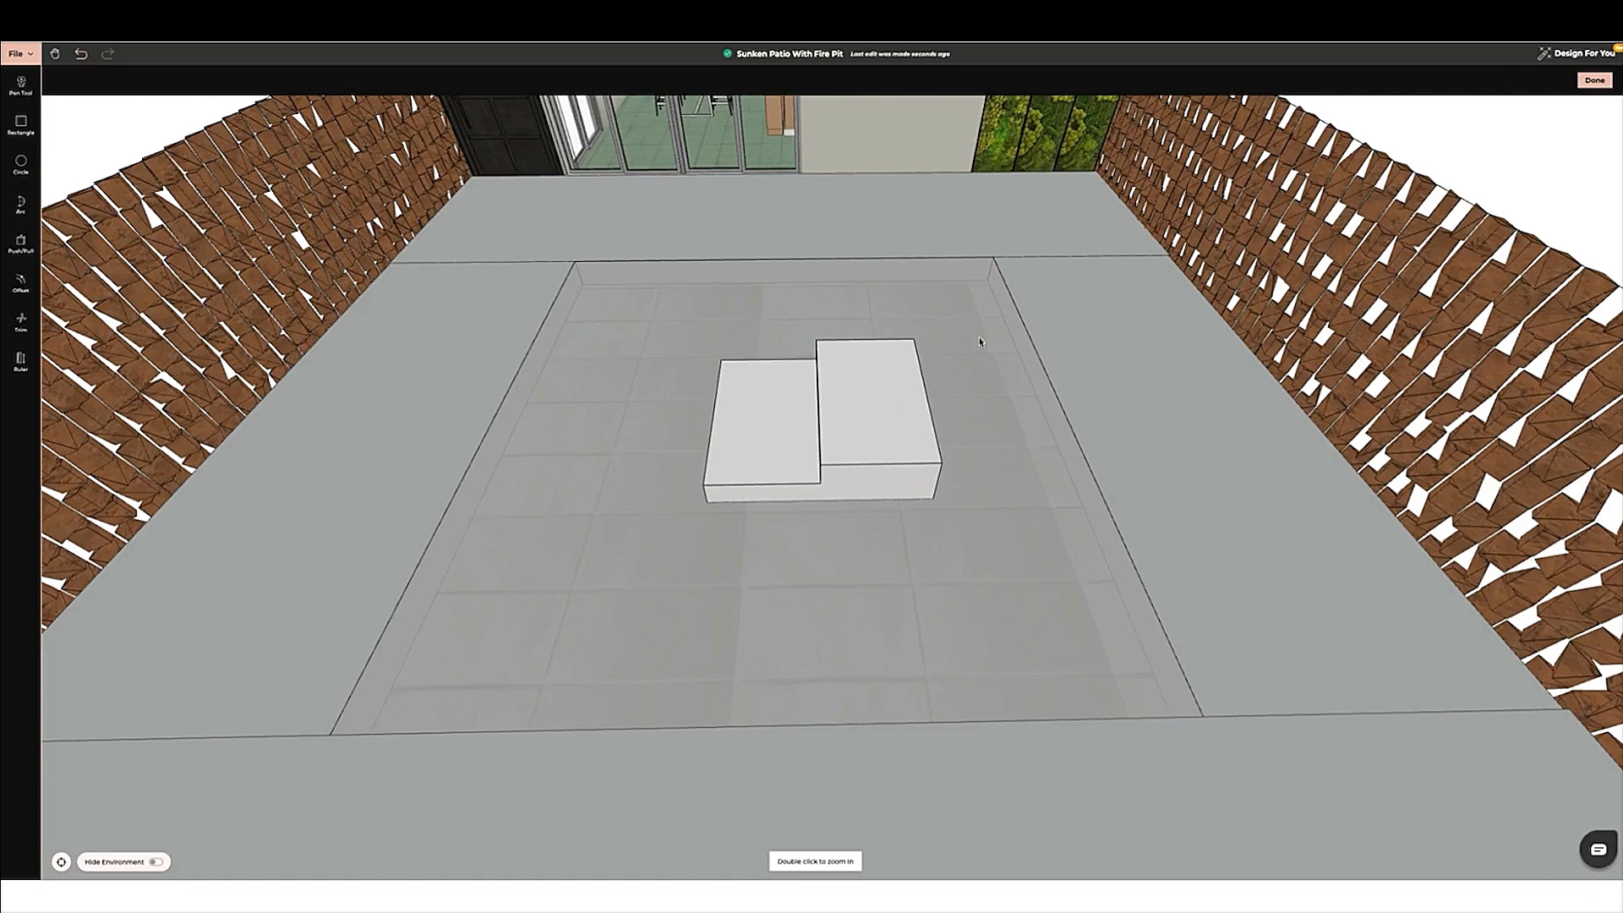
pyautogui.press('Escape')
# Rotate the step block and move it against the sunken pit's edge nearest the house
pyautogui.click(748, 84)
pyautogui.moveTo(767, 480); pyautogui.dragTo(1000, 293)
pyautogui.click(837, 470)
# Scale the step block to about 0.5 m and shift it into the pit corner nearest the black door
pyautogui.click(783, 85)
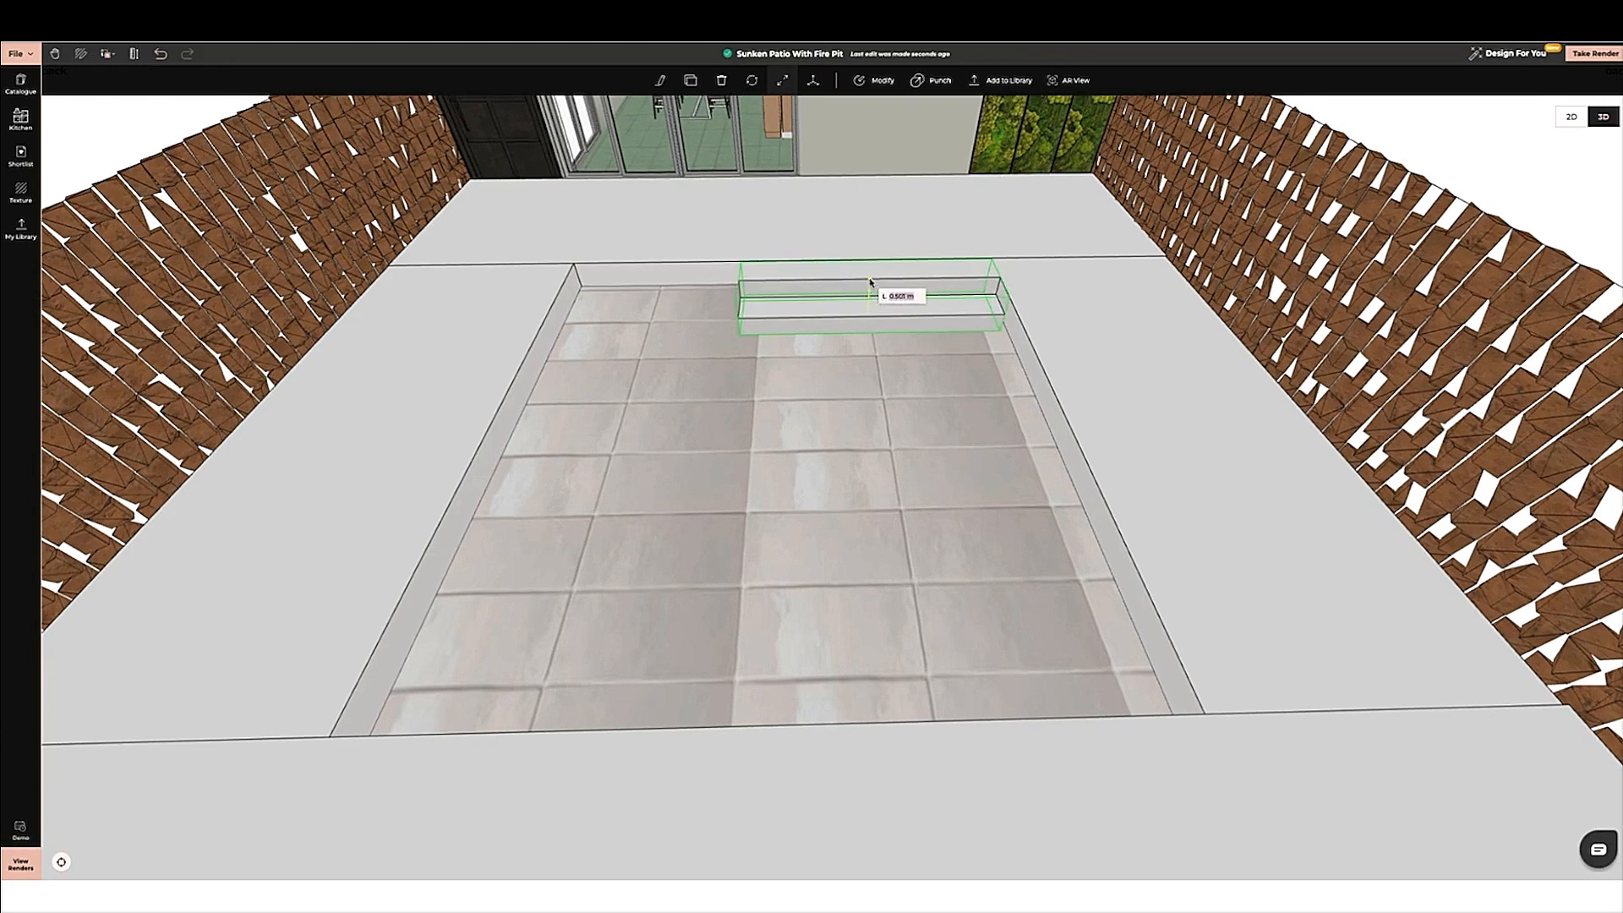
pyautogui.click(867, 310)
pyautogui.moveTo(867, 310); pyautogui.dragTo(647, 330)
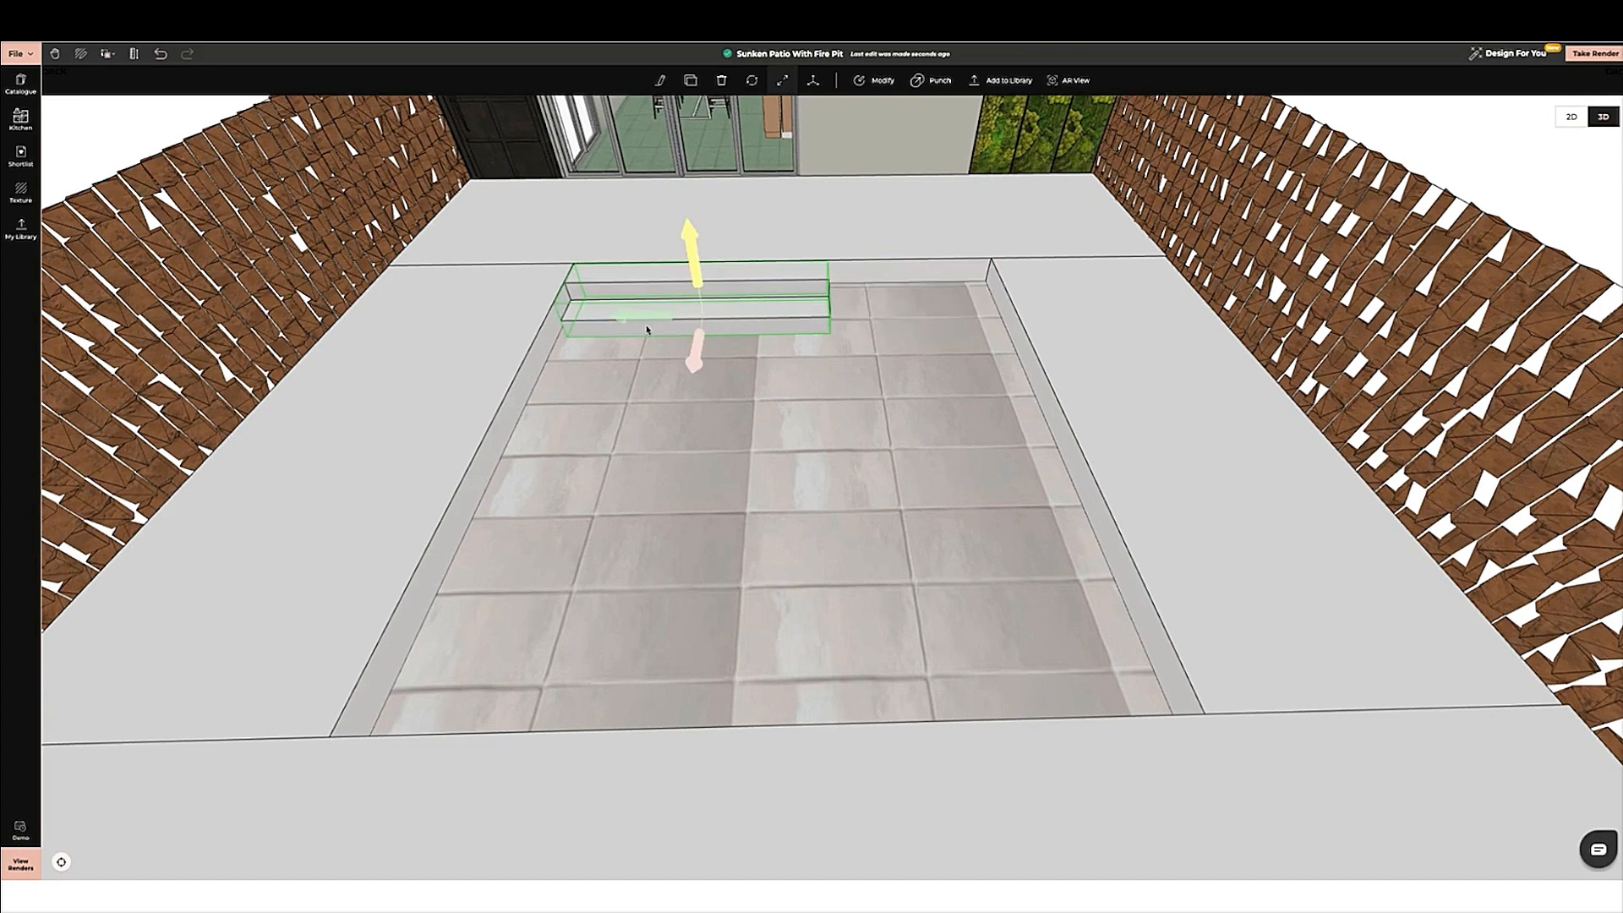
pyautogui.click(783, 80)
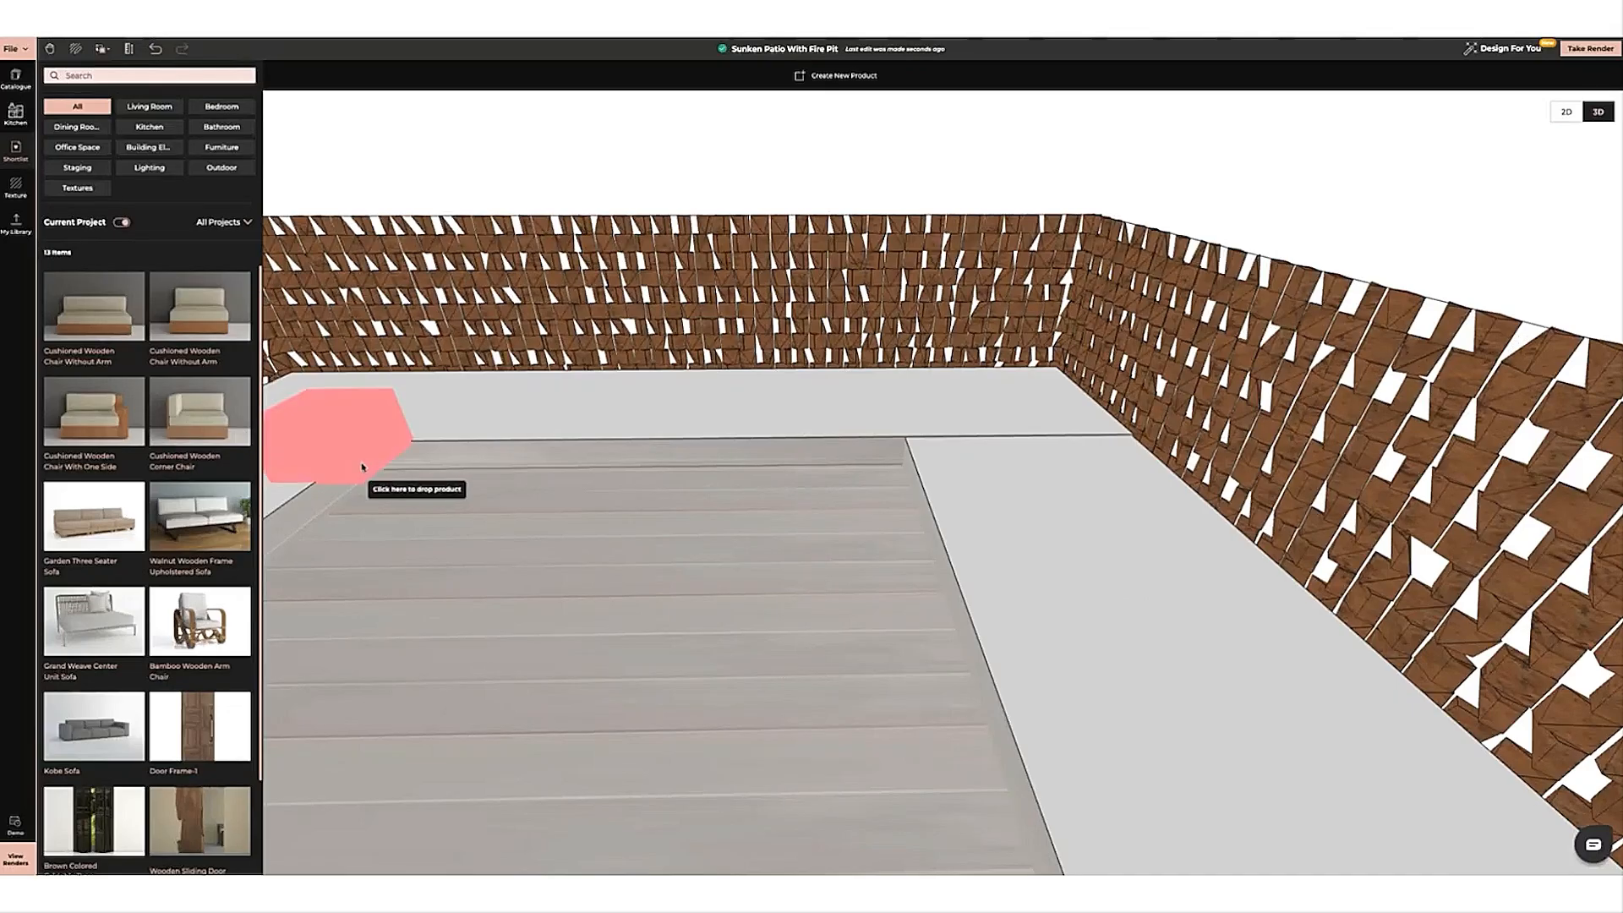
# Place the cushioned corner chair in one far corner of the pit and a rotated copy in the other
pyautogui.click(420, 511)
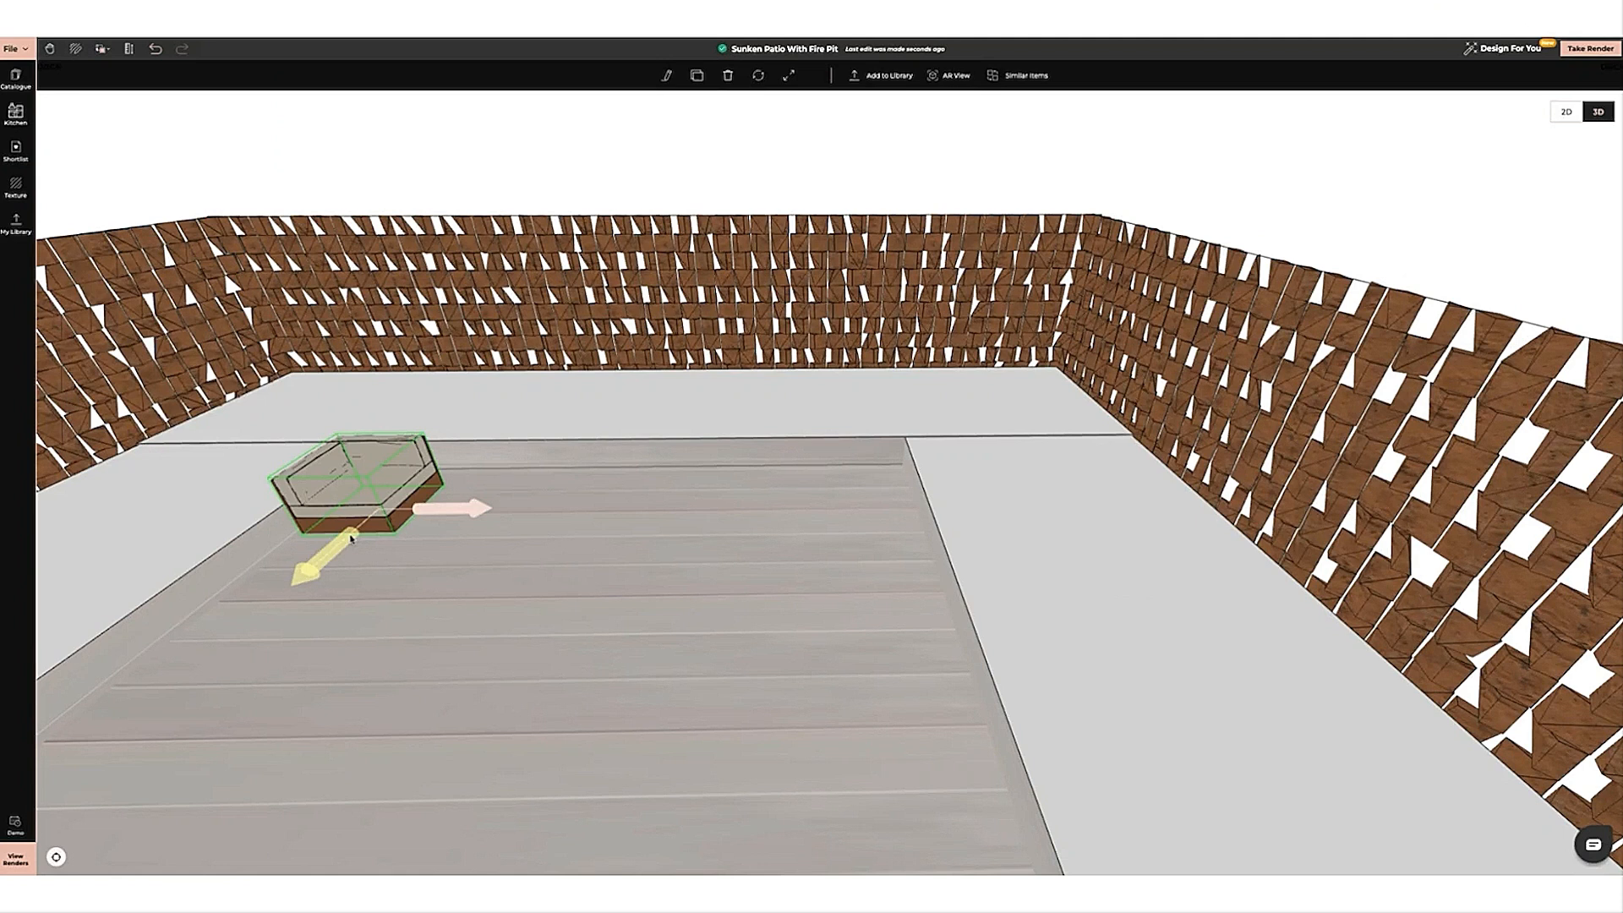
pyautogui.click(686, 75)
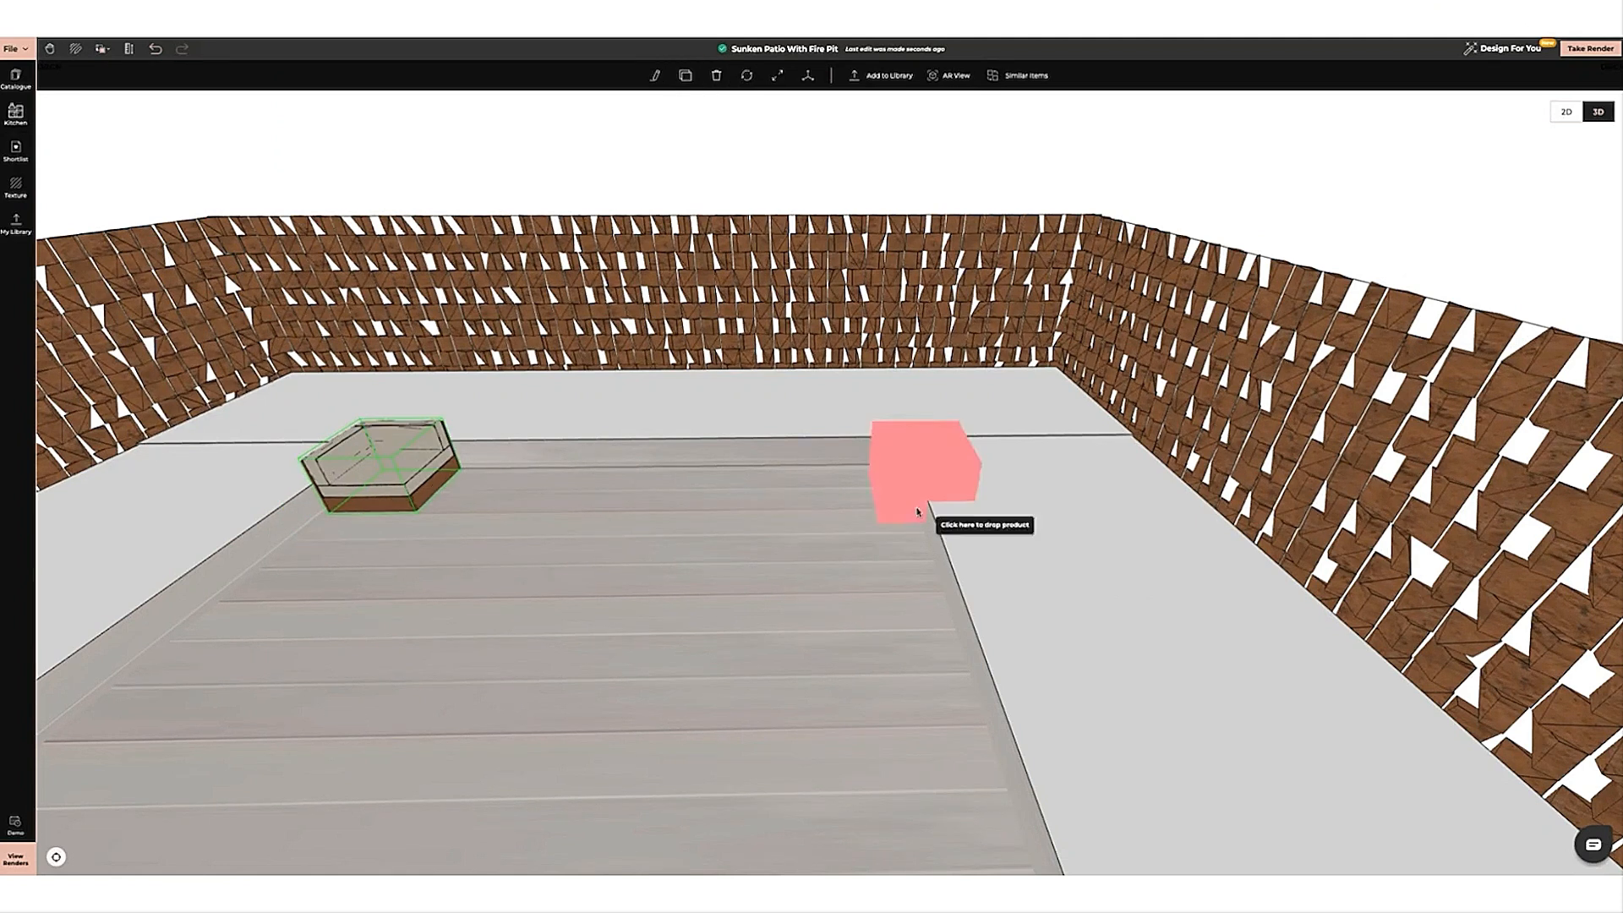
pyautogui.click(853, 500)
pyautogui.click(746, 78)
pyautogui.moveTo(835, 520); pyautogui.dragTo(871, 461)
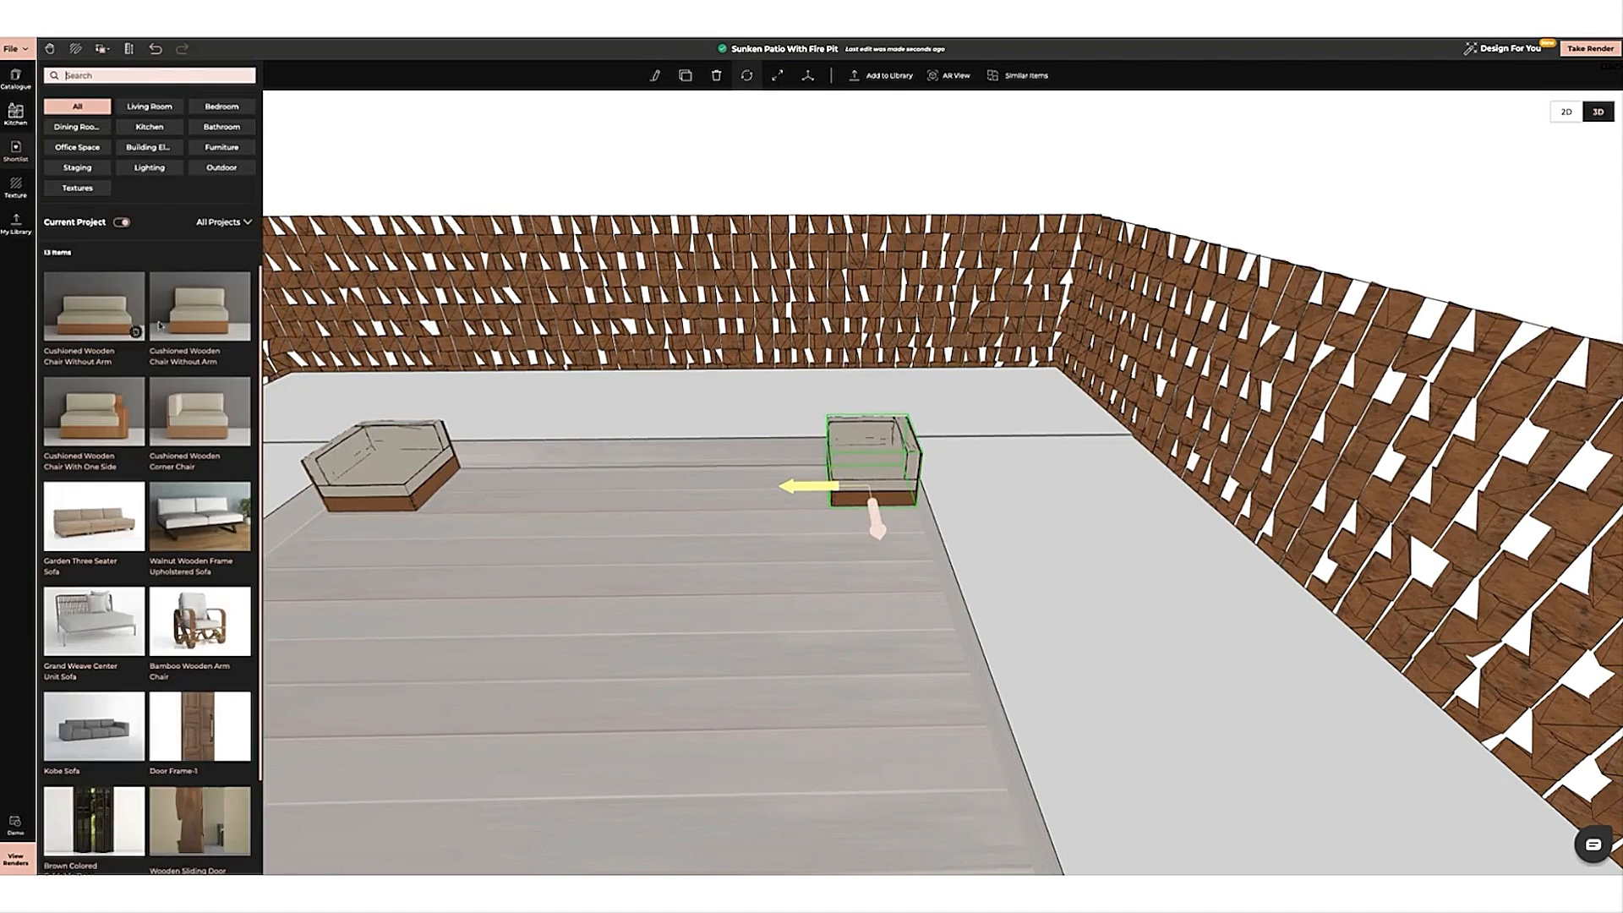
# Place an armless cushioned chair beside the corner chair, and put a copy of the grouped sofa row along the pit's opposite side
pyautogui.moveTo(159, 324); pyautogui.dragTo(518, 507)
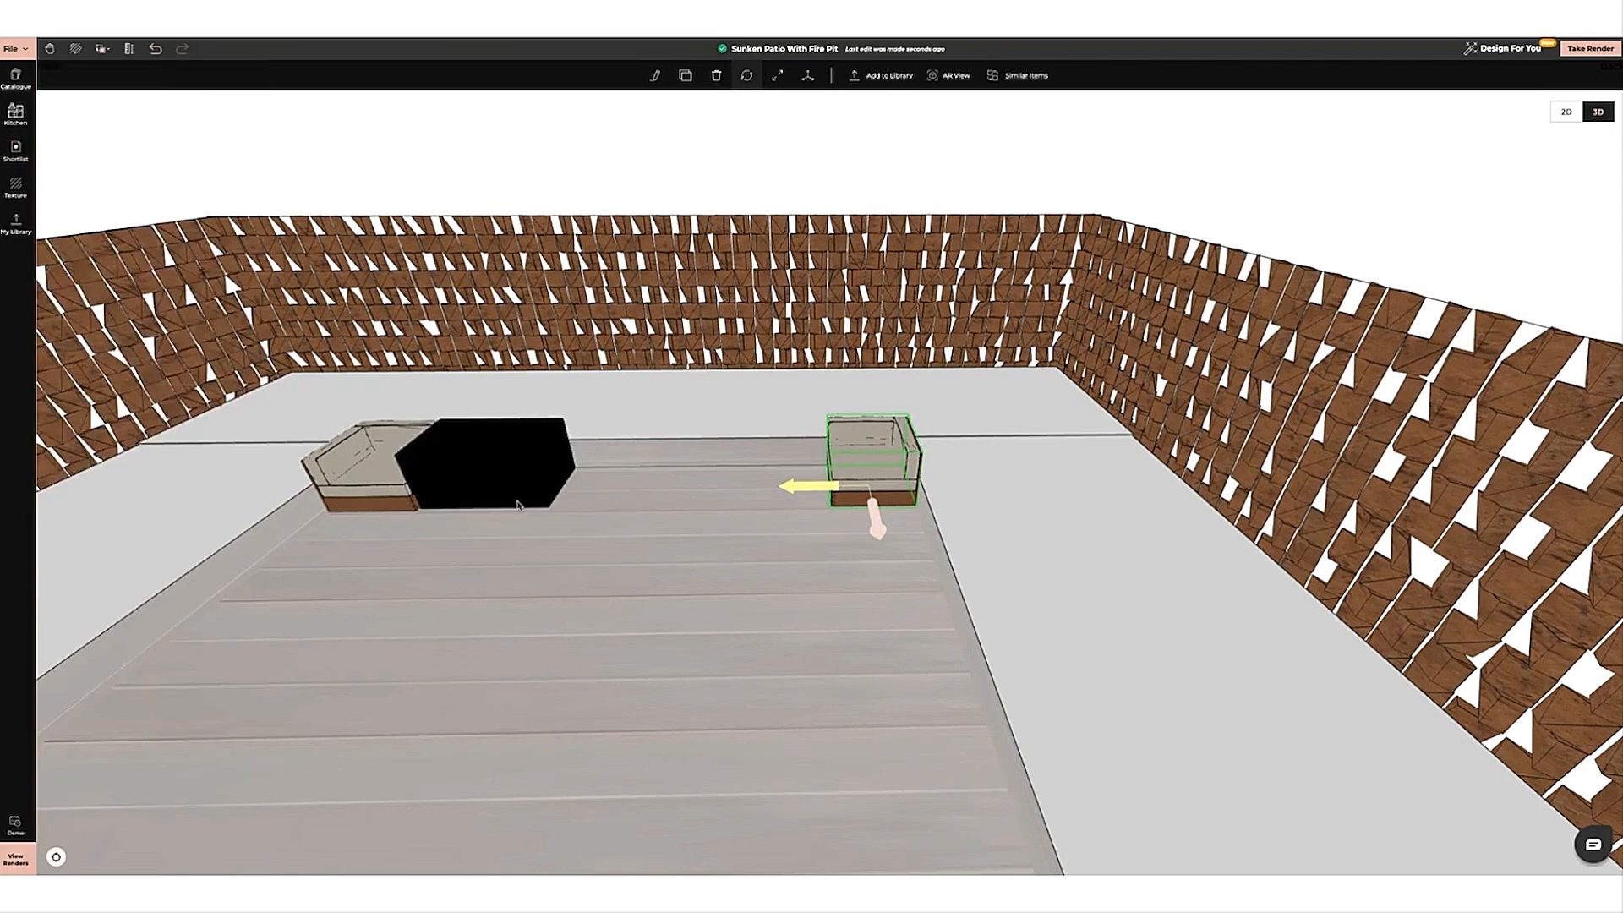
pyautogui.click(505, 500)
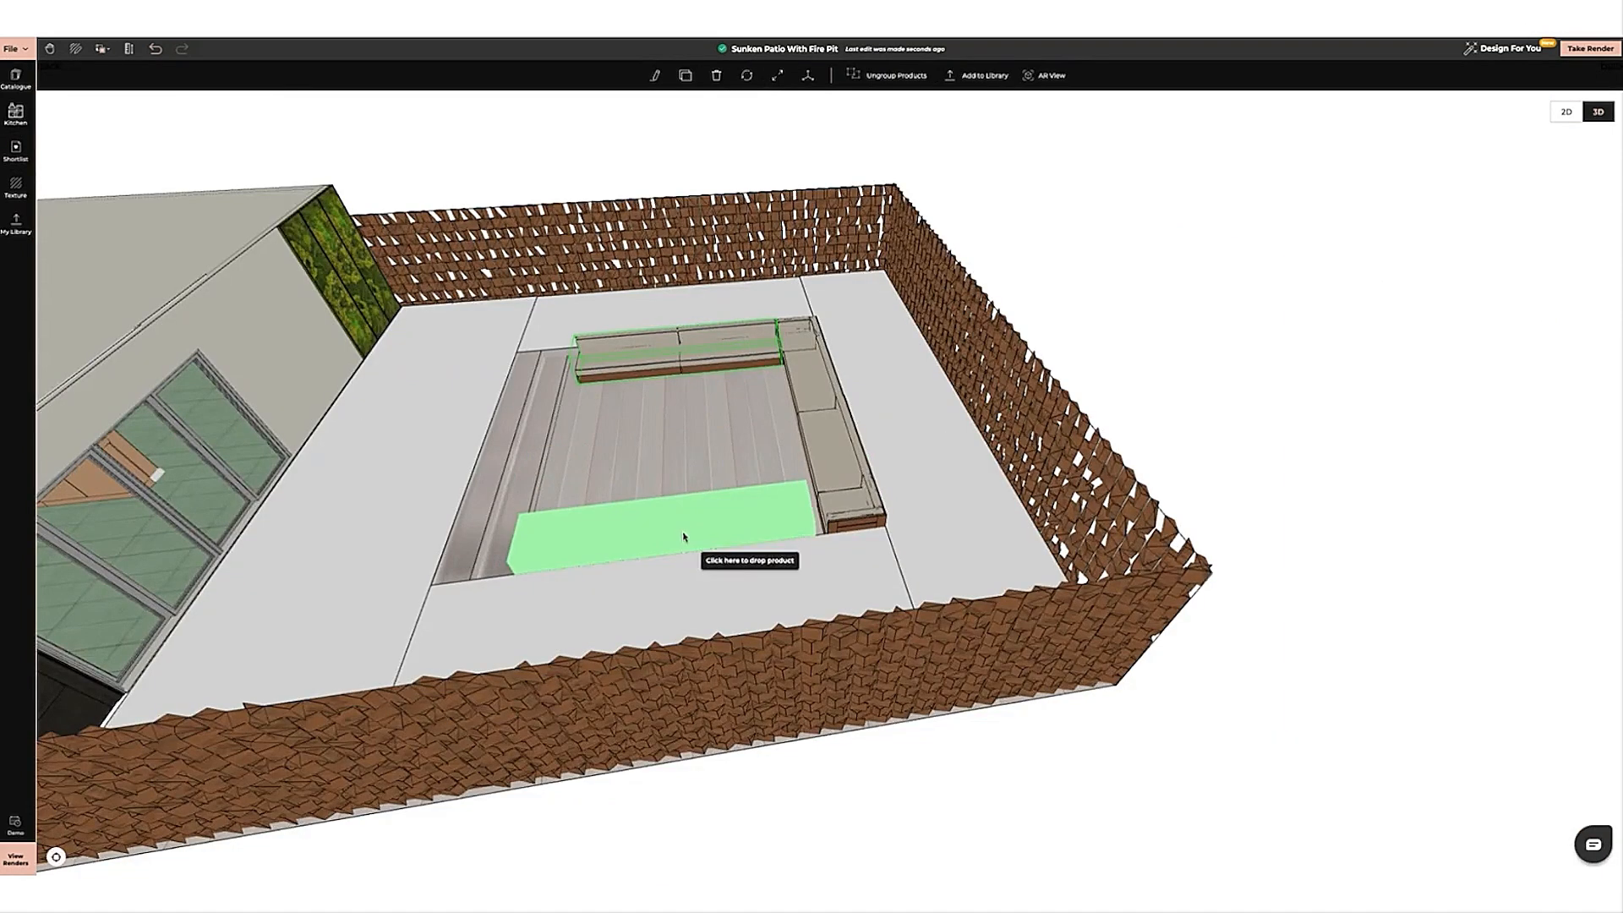
pyautogui.click(695, 536)
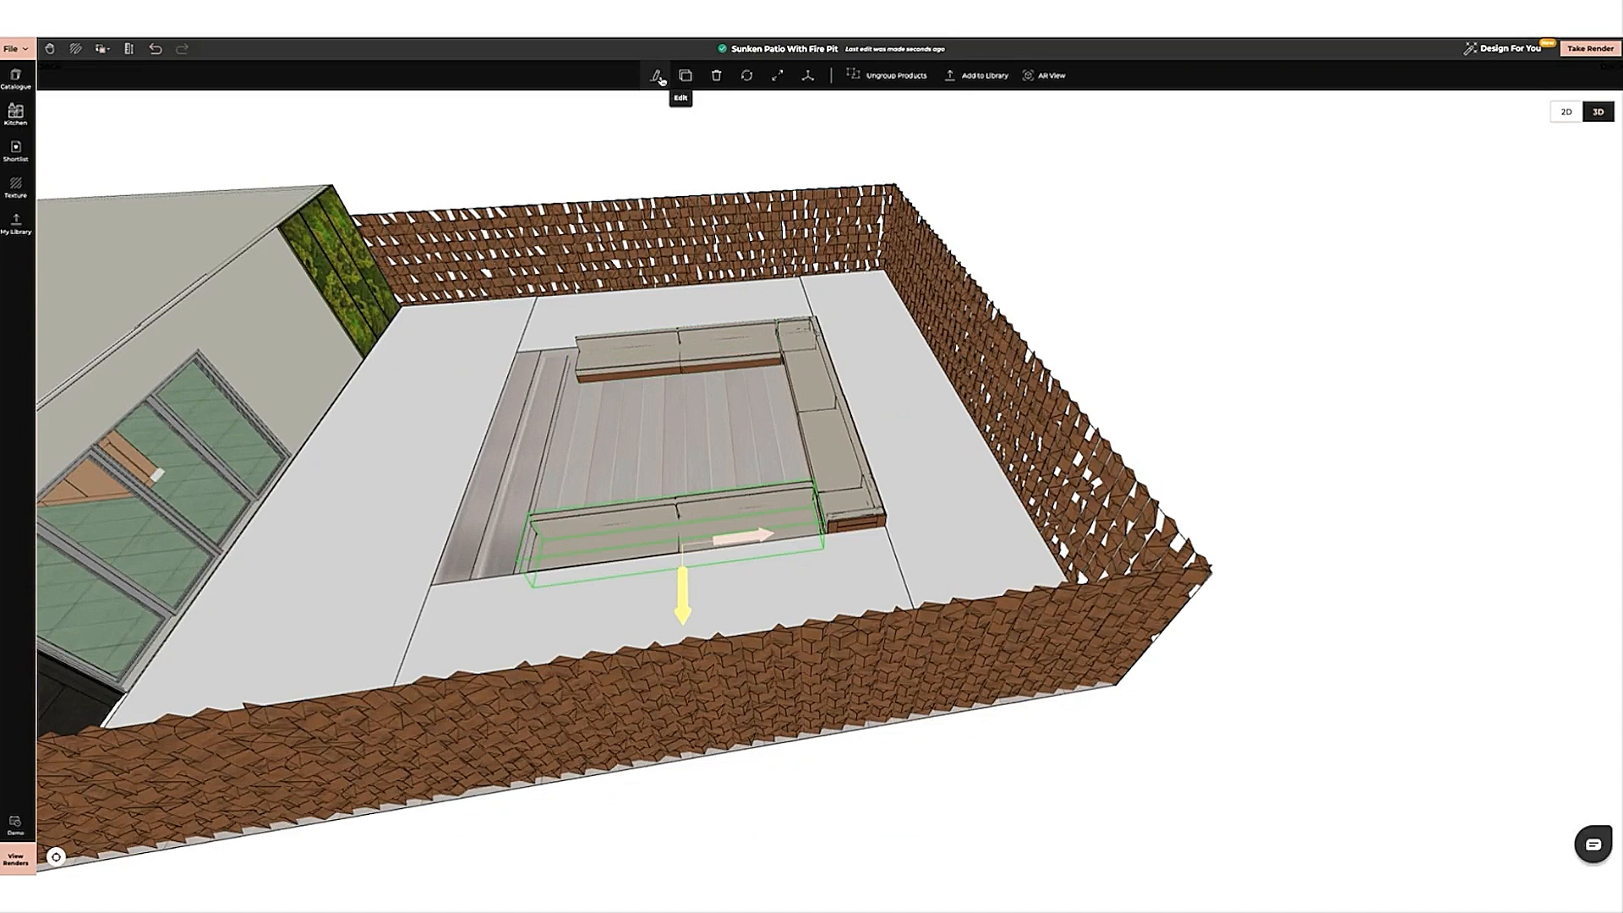
pyautogui.click(655, 76)
pyautogui.click(1610, 254)
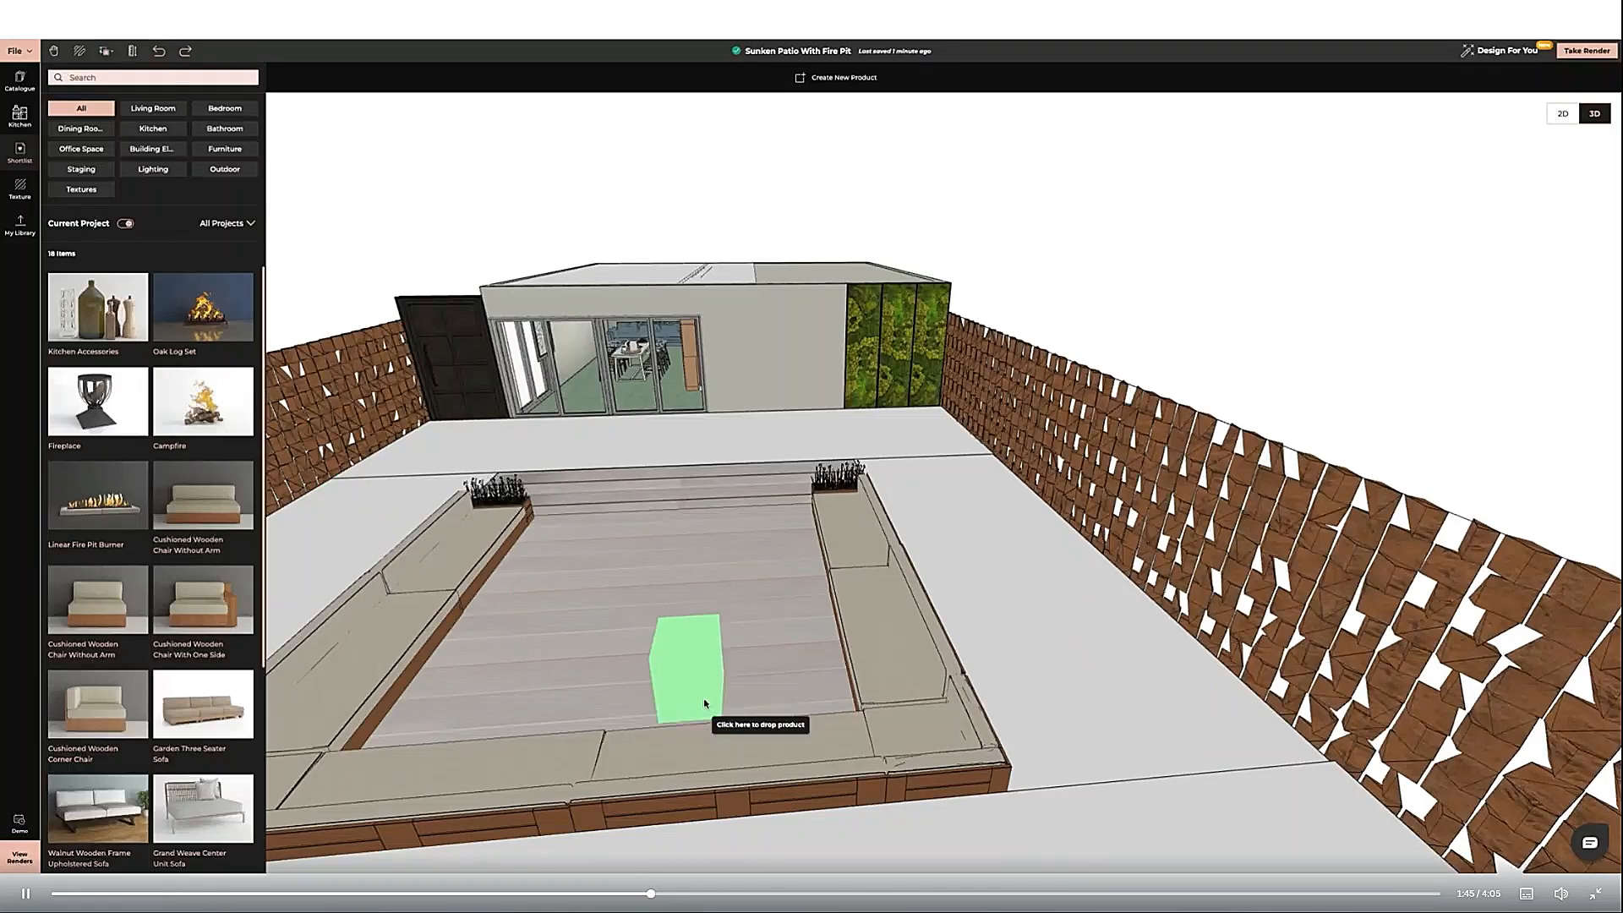
# Place the Fireplace in the middle of the pit floor and scale it to about 0.27 m high and 0.79 m wide
pyautogui.click(664, 620)
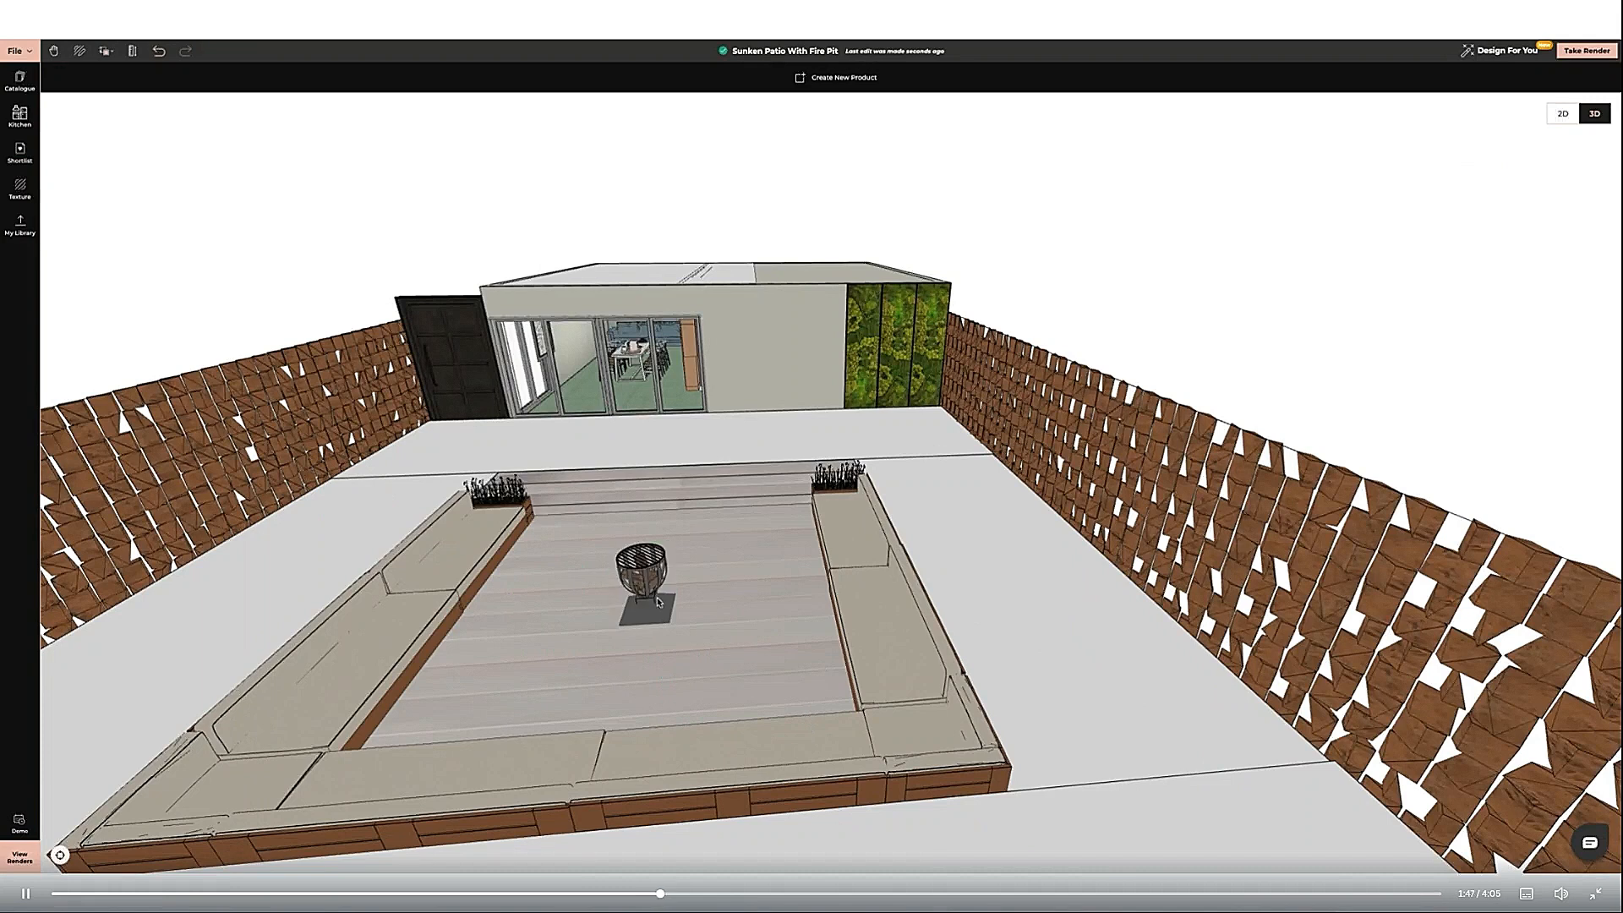
pyautogui.click(776, 79)
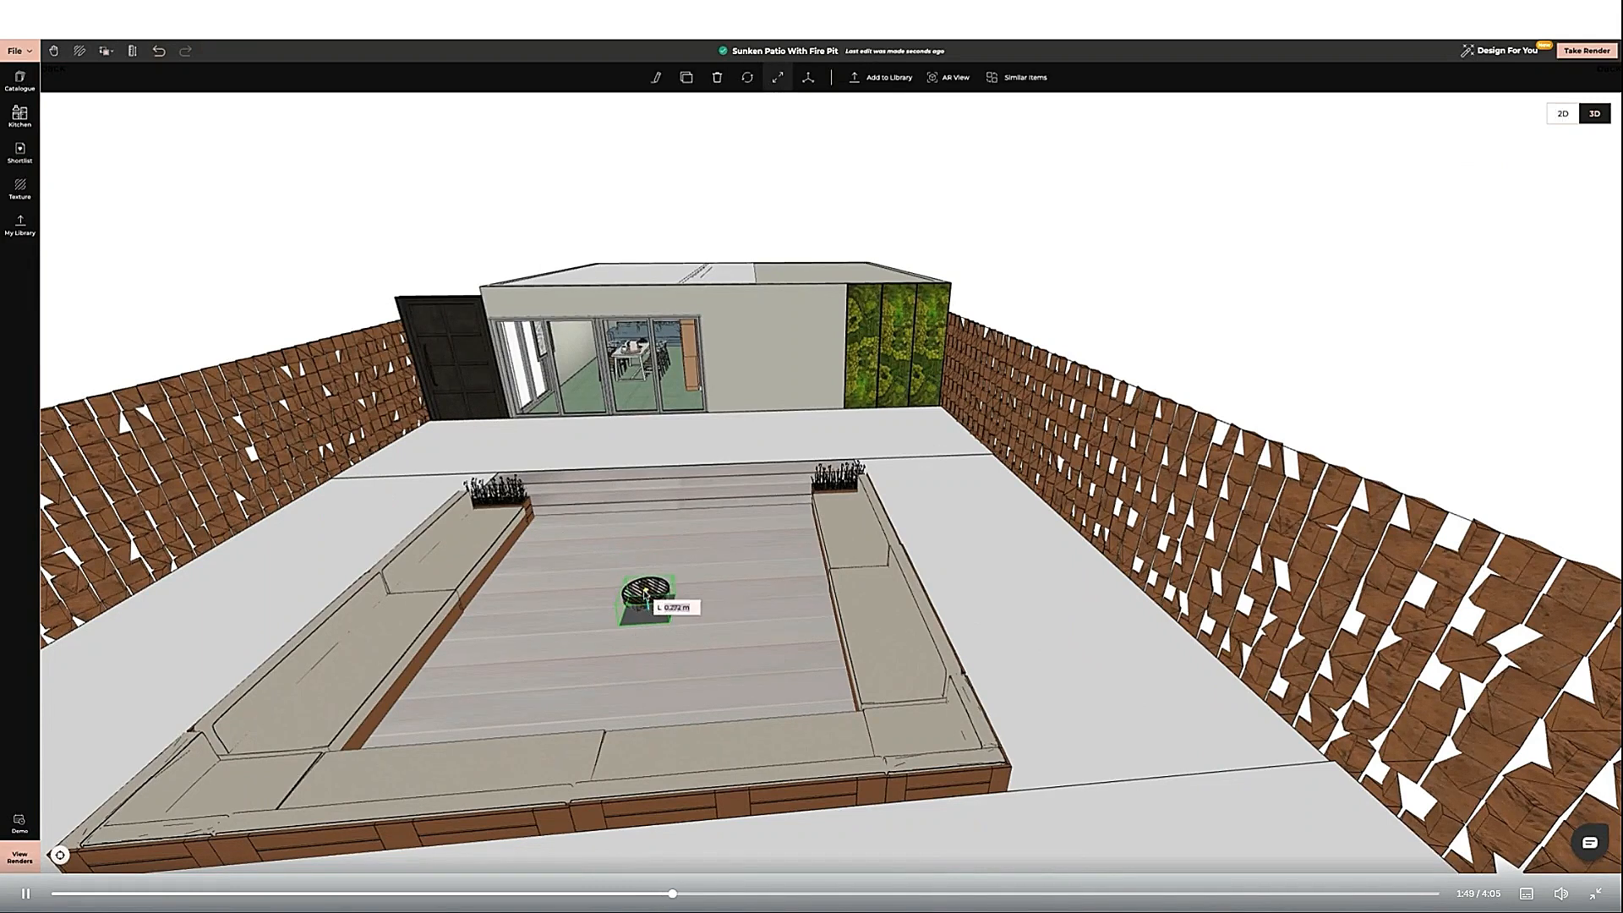
pyautogui.moveTo(647, 610); pyautogui.dragTo(607, 598)
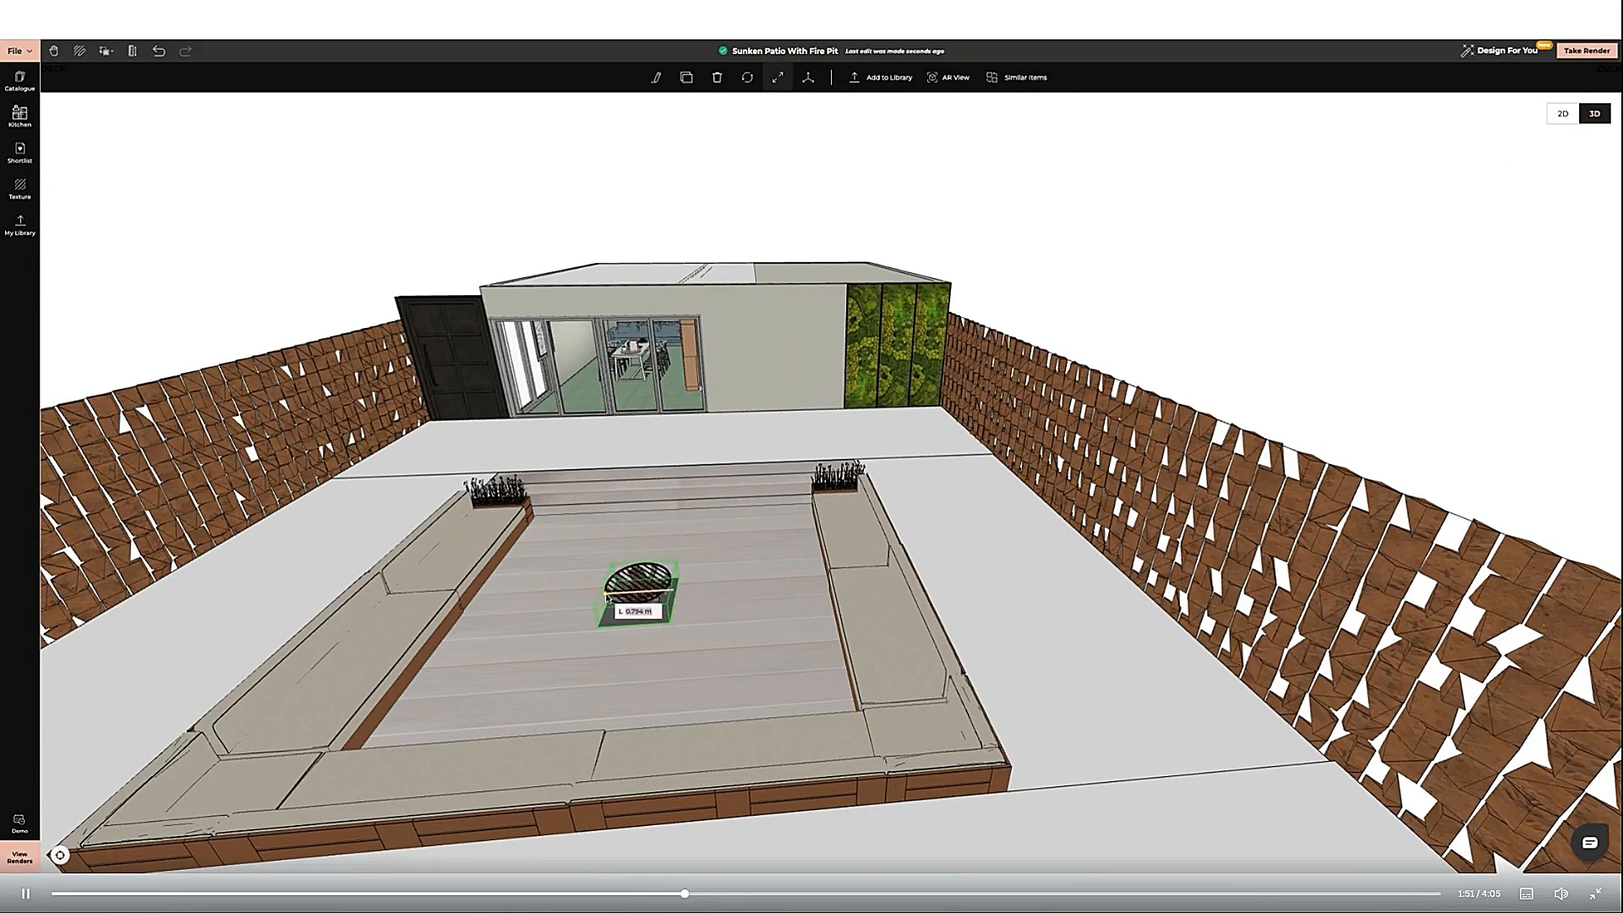
pyautogui.scroll(5, 644, 597)
pyautogui.moveTo(794, 643); pyautogui.dragTo(605, 678)
pyautogui.moveTo(643, 476); pyautogui.dragTo(560, 477)
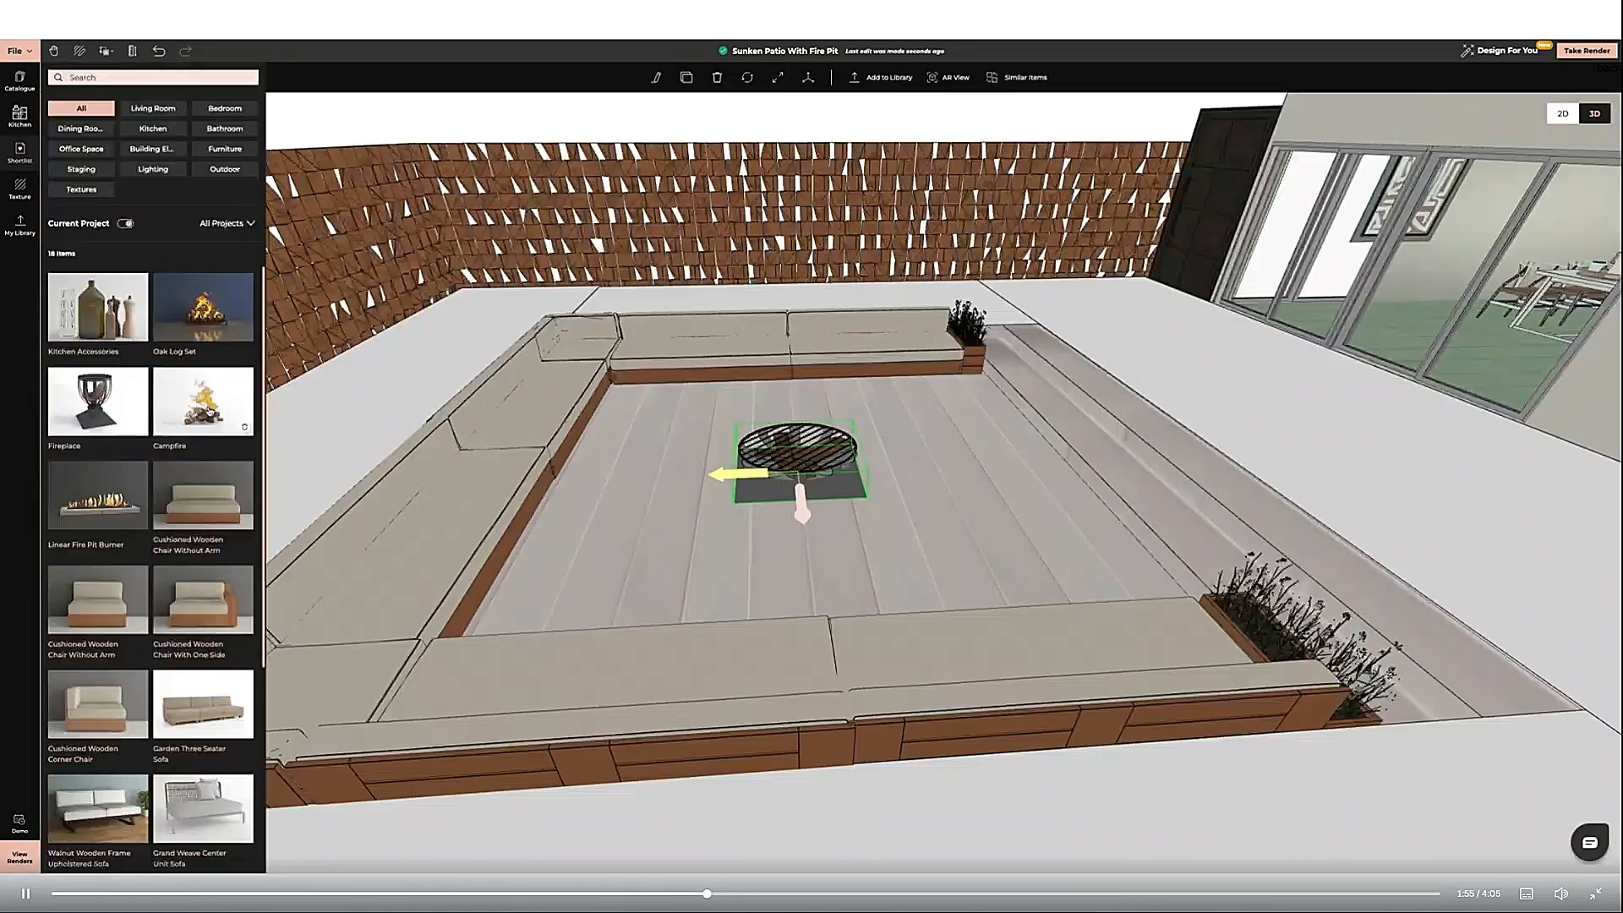
# Place the Campfire on the fire basket and scale it to fit within the round grate
pyautogui.click(779, 486)
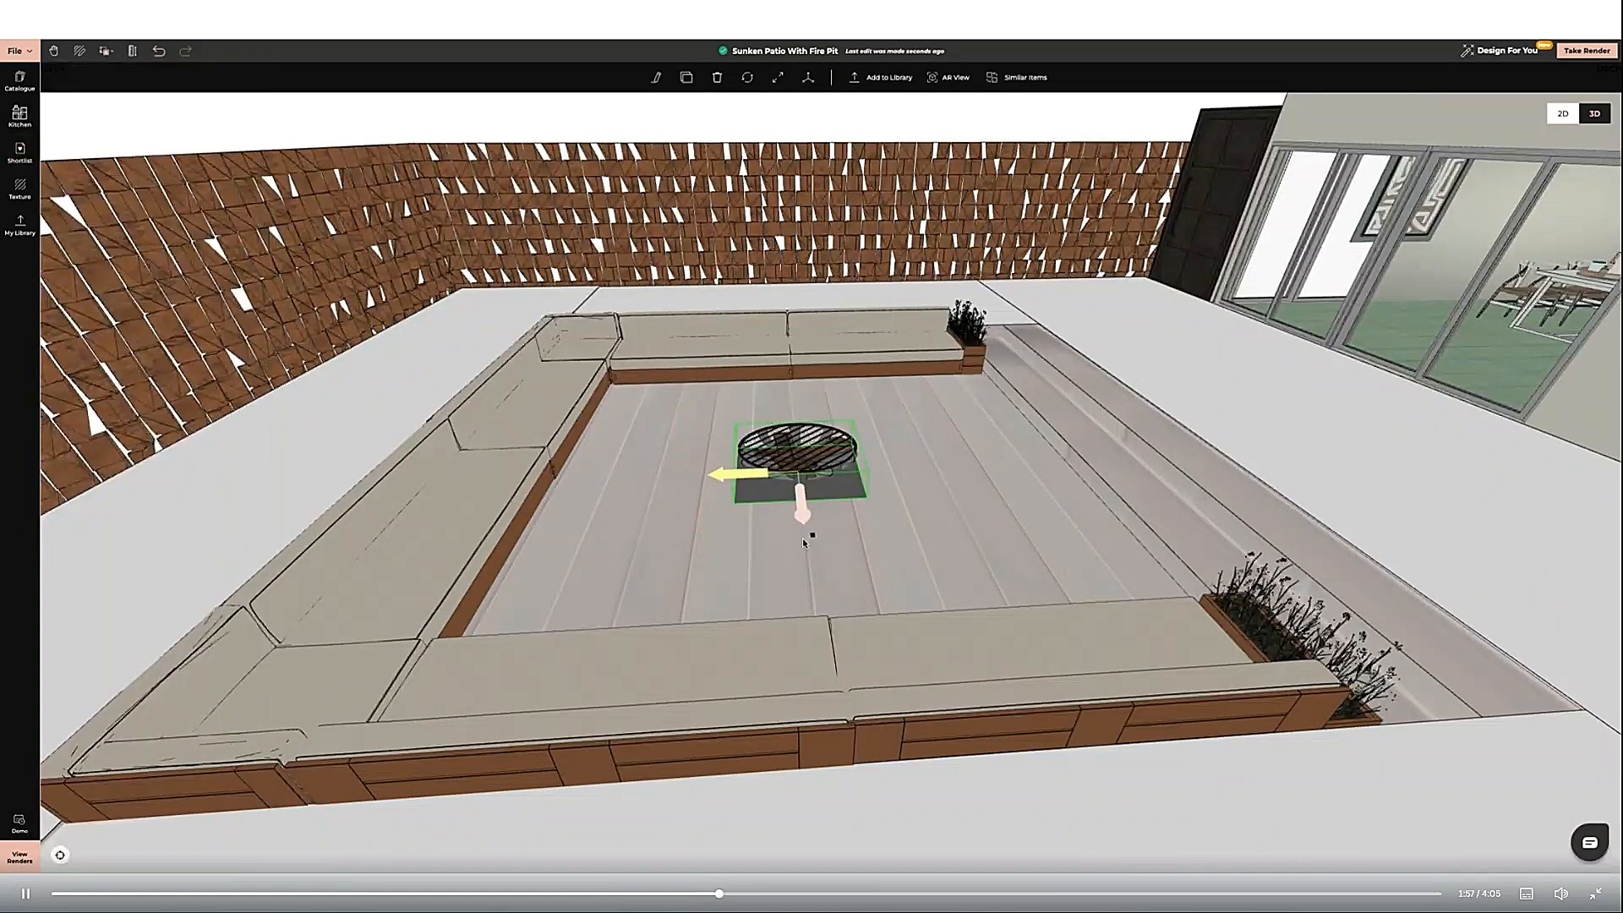
pyautogui.press('s')
pyautogui.moveTo(808, 507); pyautogui.dragTo(810, 446)
pyautogui.moveTo(717, 424); pyautogui.dragTo(748, 428)
pyautogui.moveTo(876, 419); pyautogui.dragTo(854, 431)
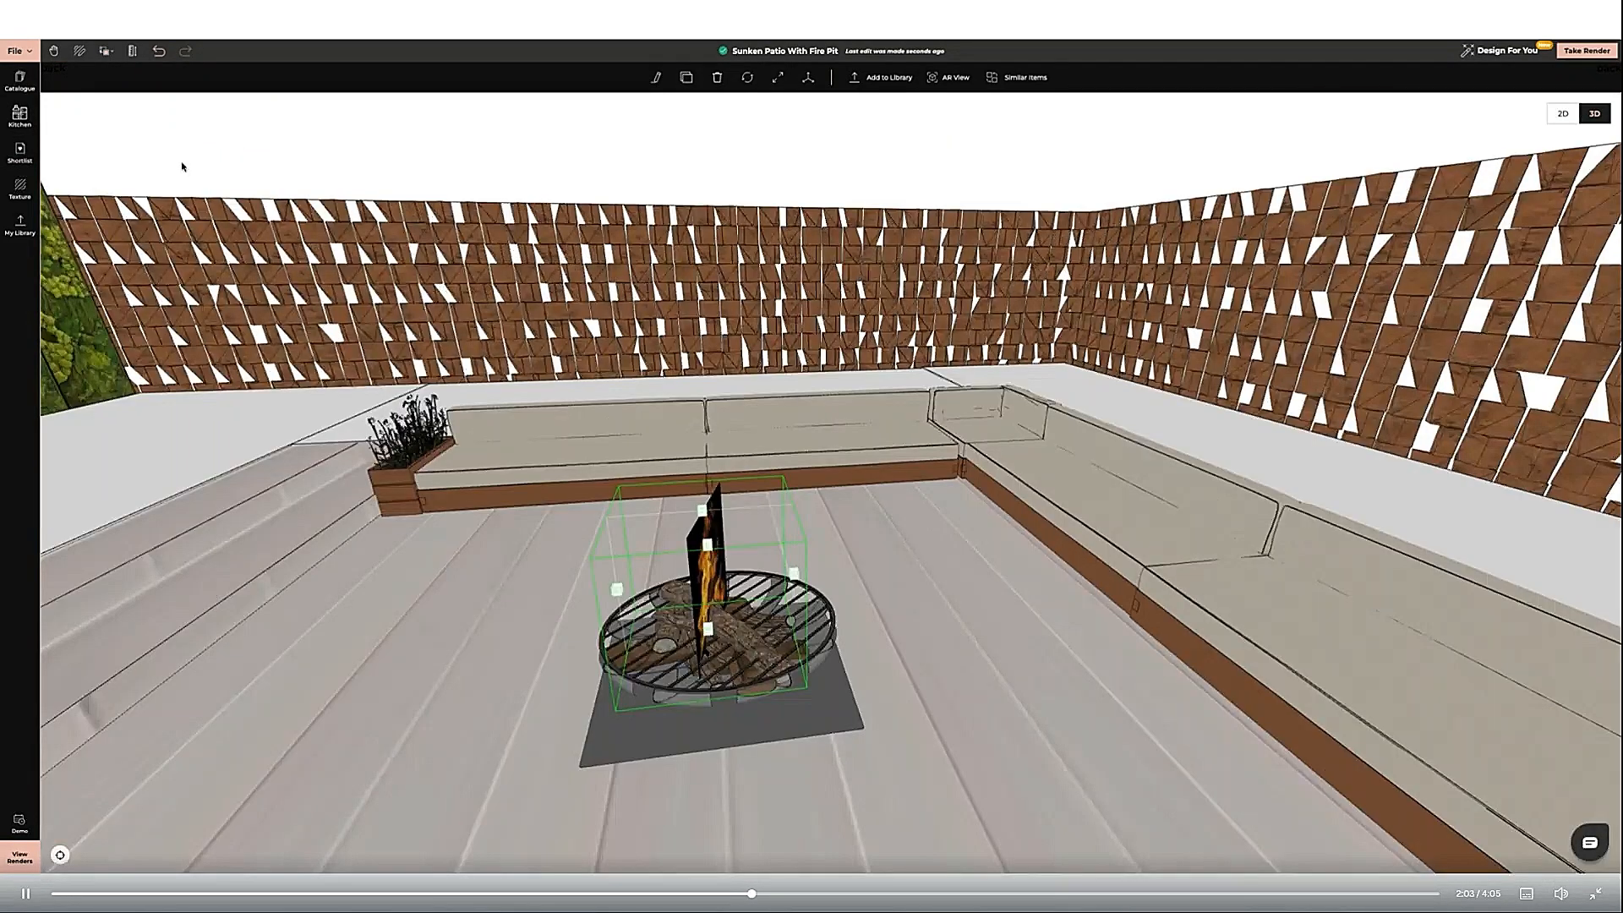
pyautogui.click(181, 163)
# Start a new product and draw a circle of about 0.66 m radius on the pit floor beside the fire
pyautogui.scroll(-3, 626, 236)
pyautogui.moveTo(627, 236); pyautogui.dragTo(610, 217)
pyautogui.click(835, 77)
pyautogui.click(19, 161)
pyautogui.click(723, 541)
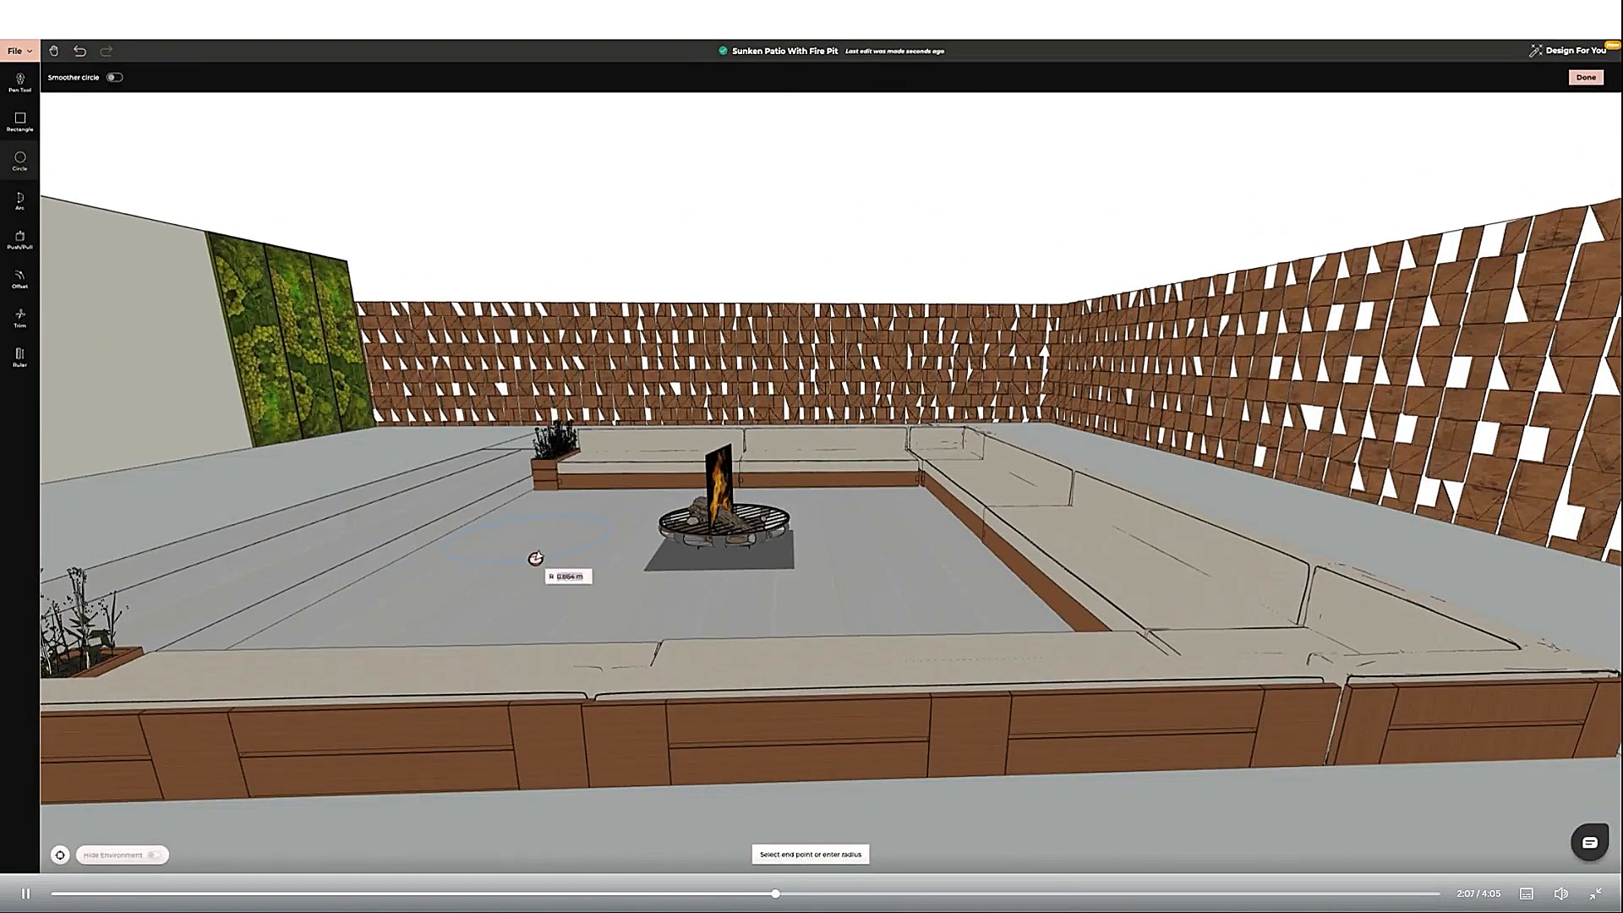
pyautogui.click(534, 563)
# Pull the circle up about 0.67 m into a cylinder
pyautogui.click(19, 239)
pyautogui.click(546, 545)
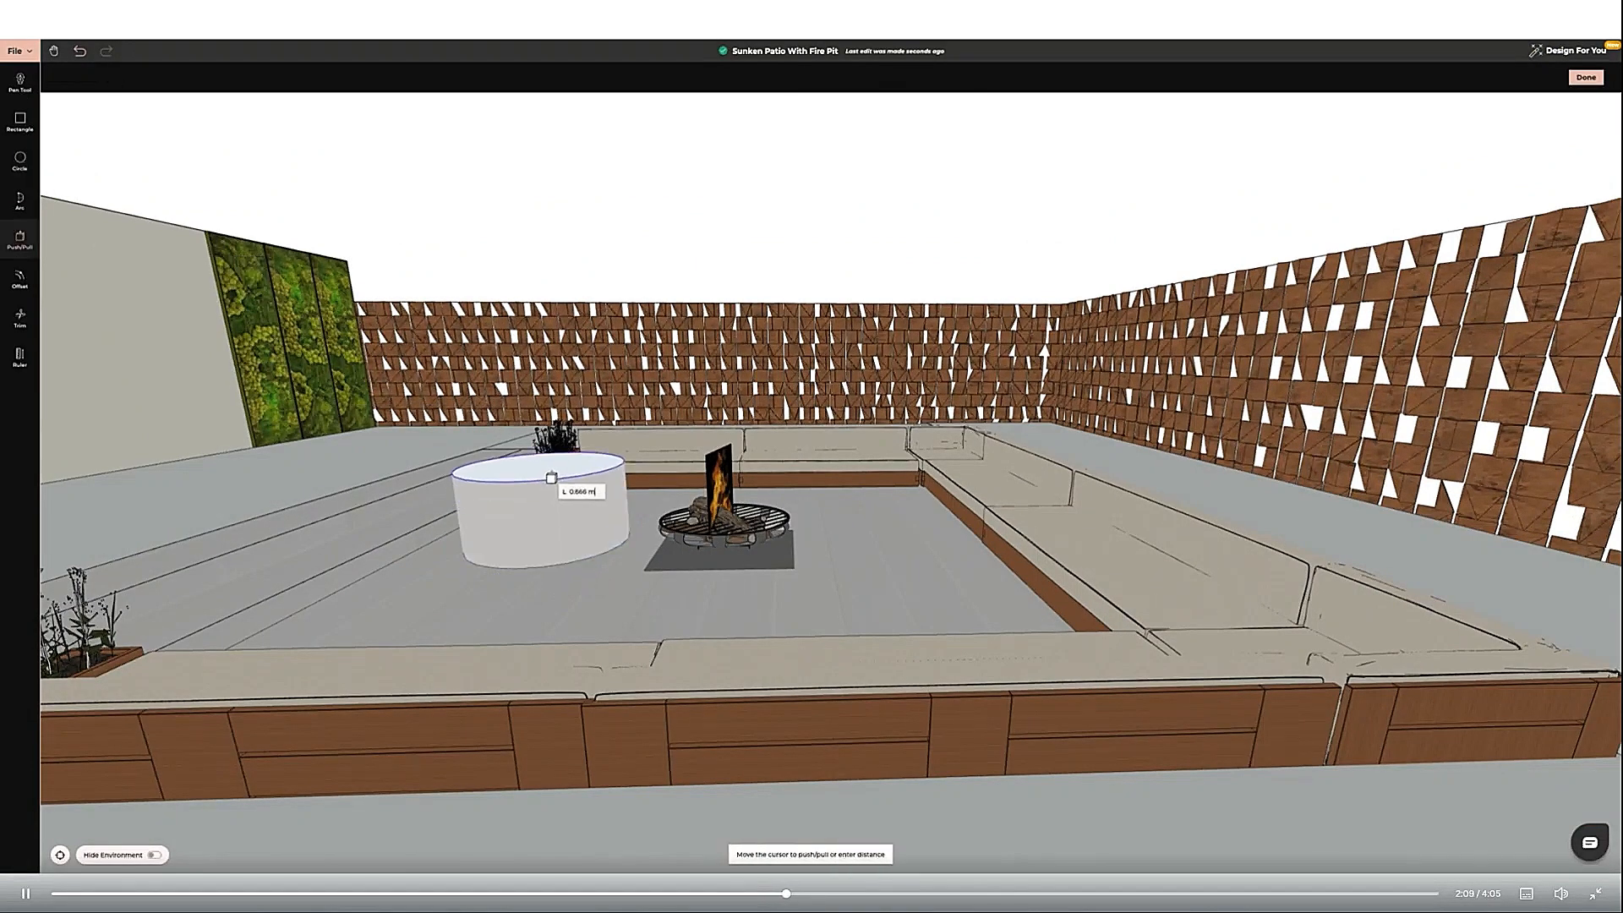
pyautogui.click(551, 475)
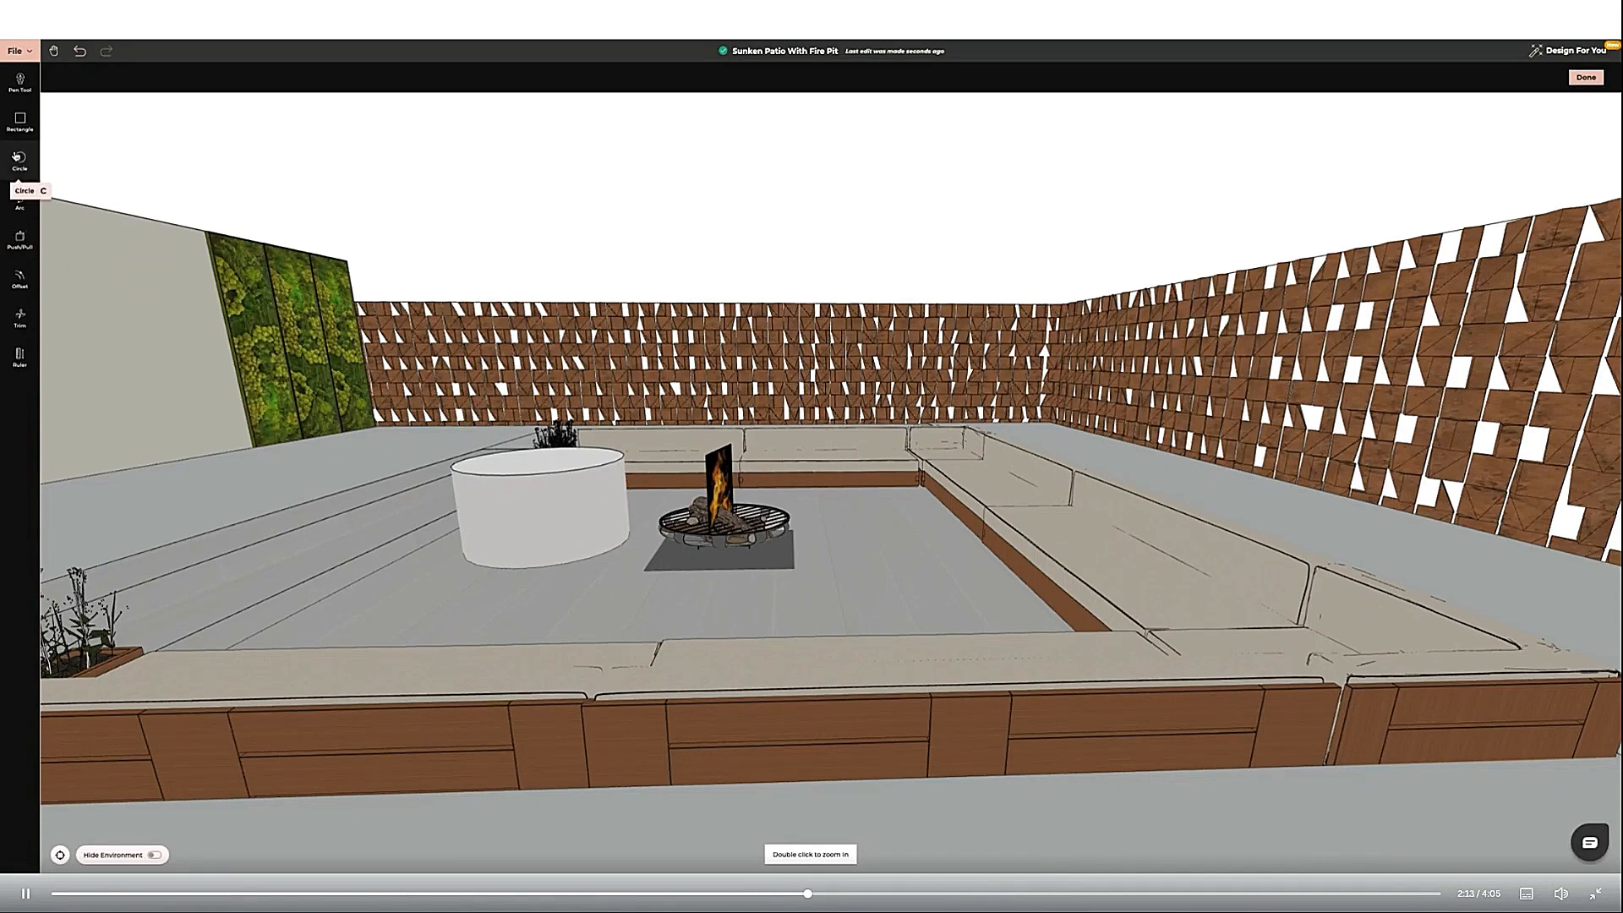
# Offset the cylinder's top edge inward by 0.05 m
pyautogui.click(19, 277)
pyautogui.click(514, 461)
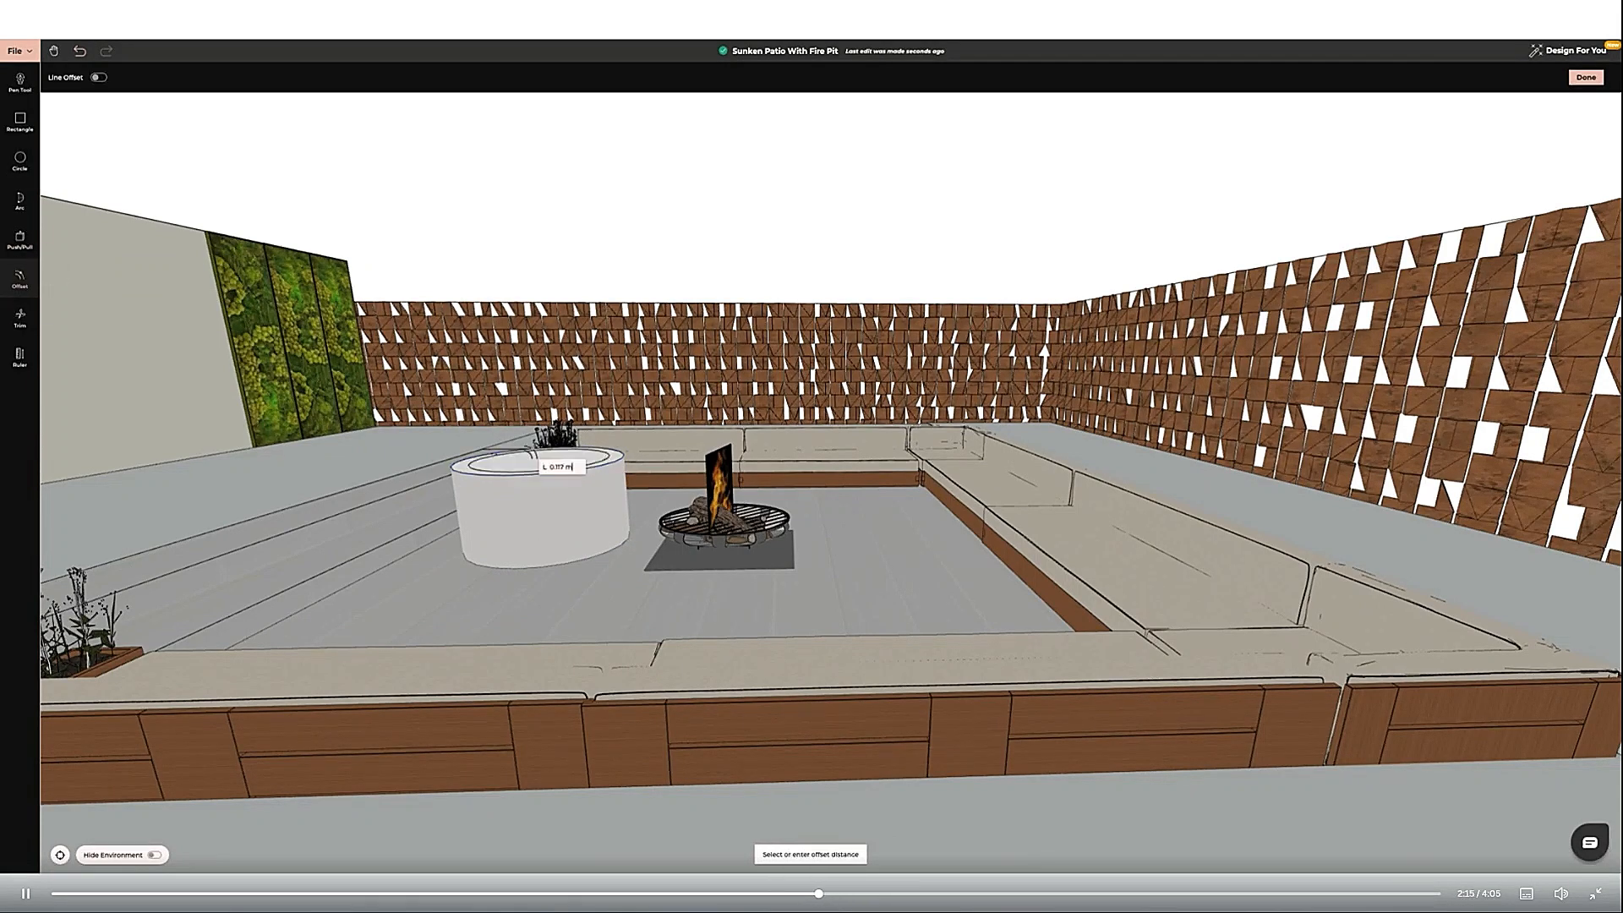
pyautogui.write('0.05')
pyautogui.press('Return')
# Push the cylinder's inner top face down through its full height to hollow it out
pyautogui.press('p')
pyautogui.click(565, 467)
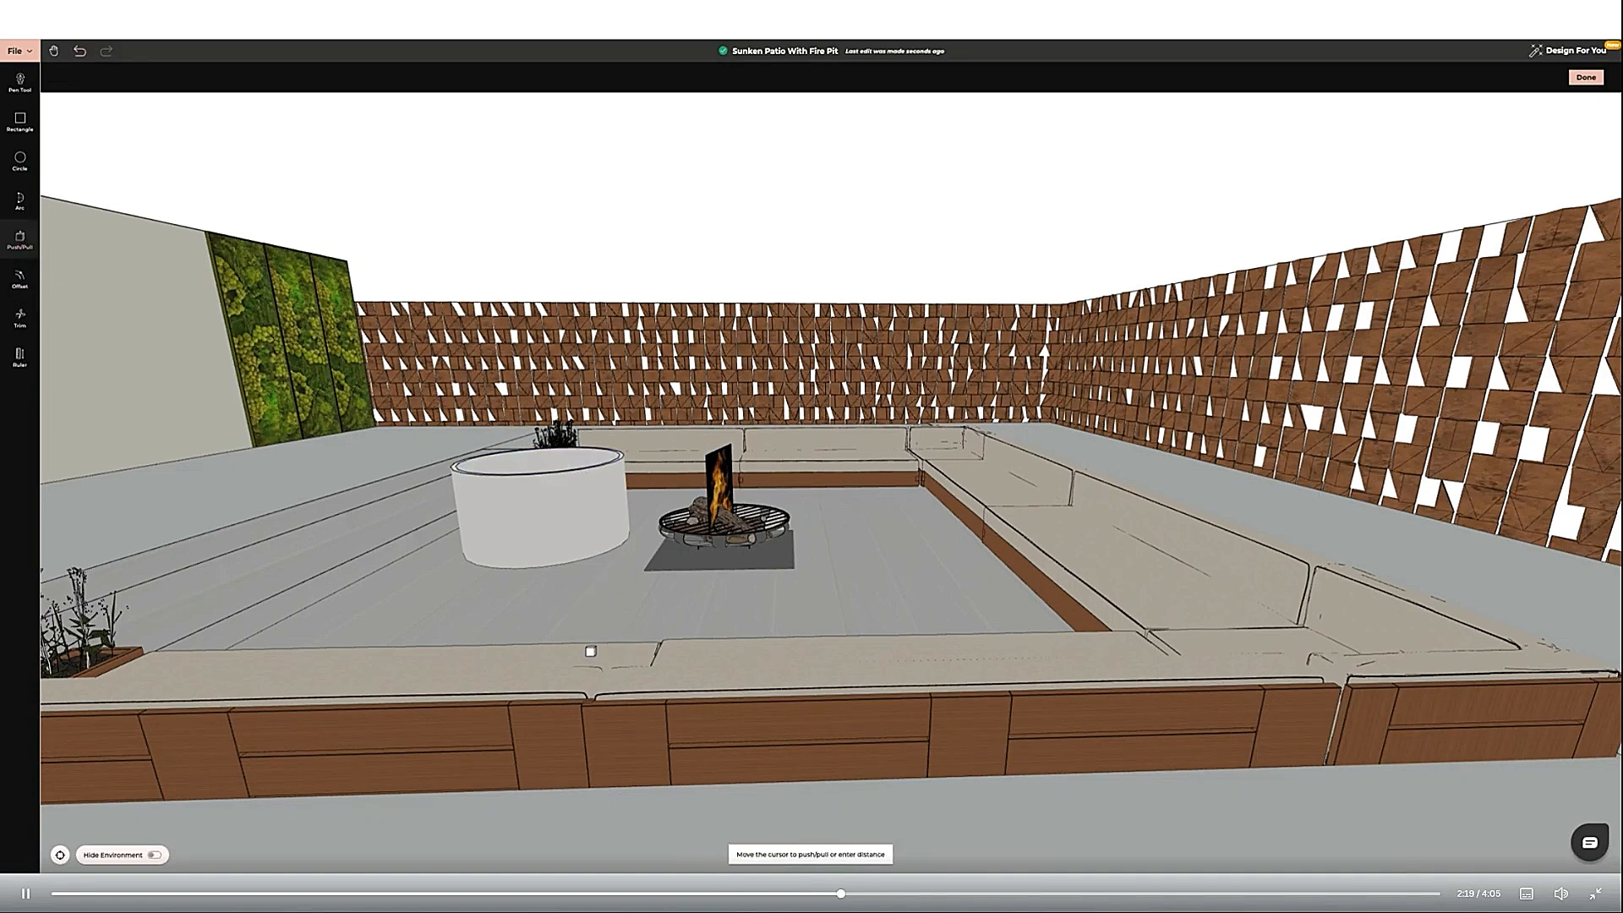
pyautogui.click(587, 652)
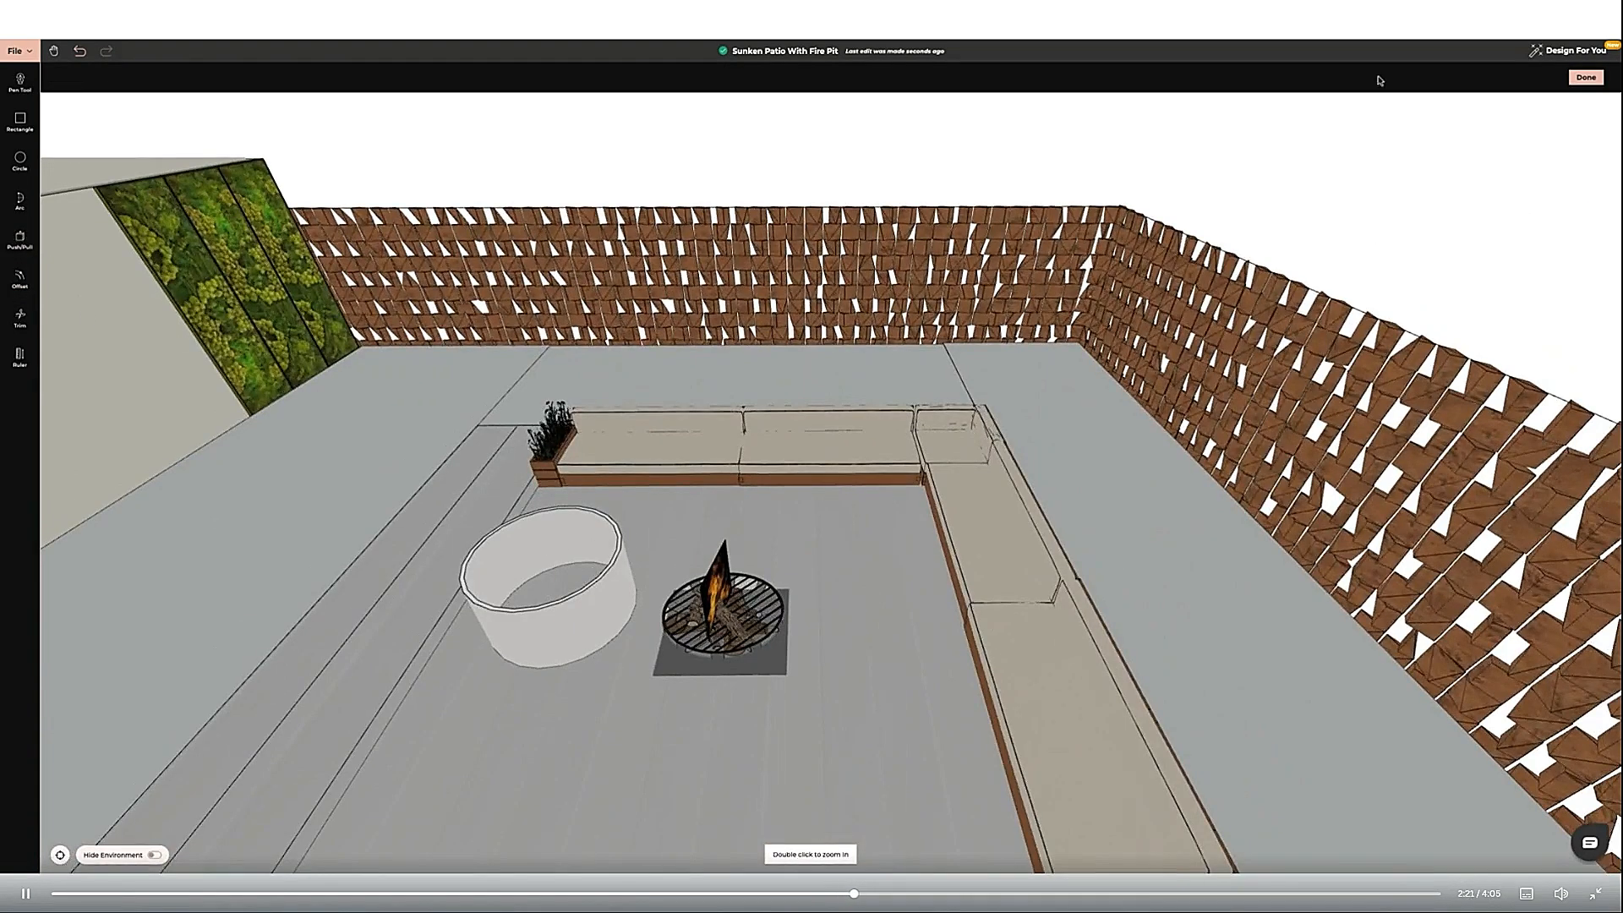
# Finish the product and move the hollow cylinder so that it surrounds the fire basket
pyautogui.press('Escape')
pyautogui.moveTo(630, 646); pyautogui.dragTo(711, 687)
pyautogui.moveTo(800, 626); pyautogui.dragTo(802, 626)
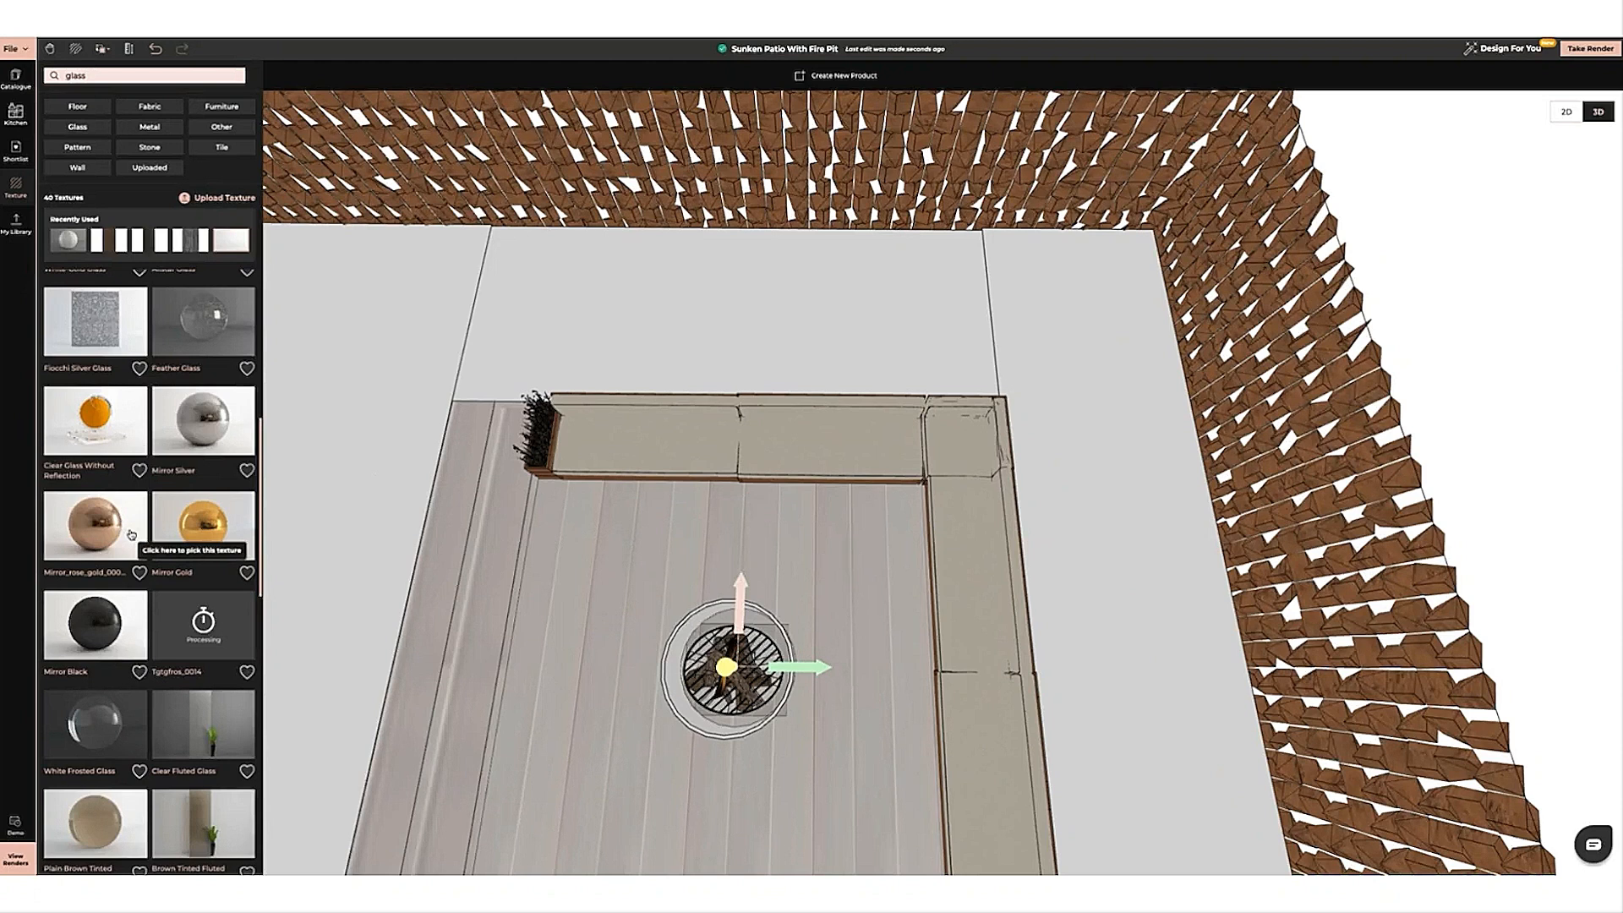
# Apply the White Frosted Glass texture to the fire pit's cylinder and pick Mirror Gold for its rim
pyautogui.scroll(-3, 131, 535)
pyautogui.click(131, 534)
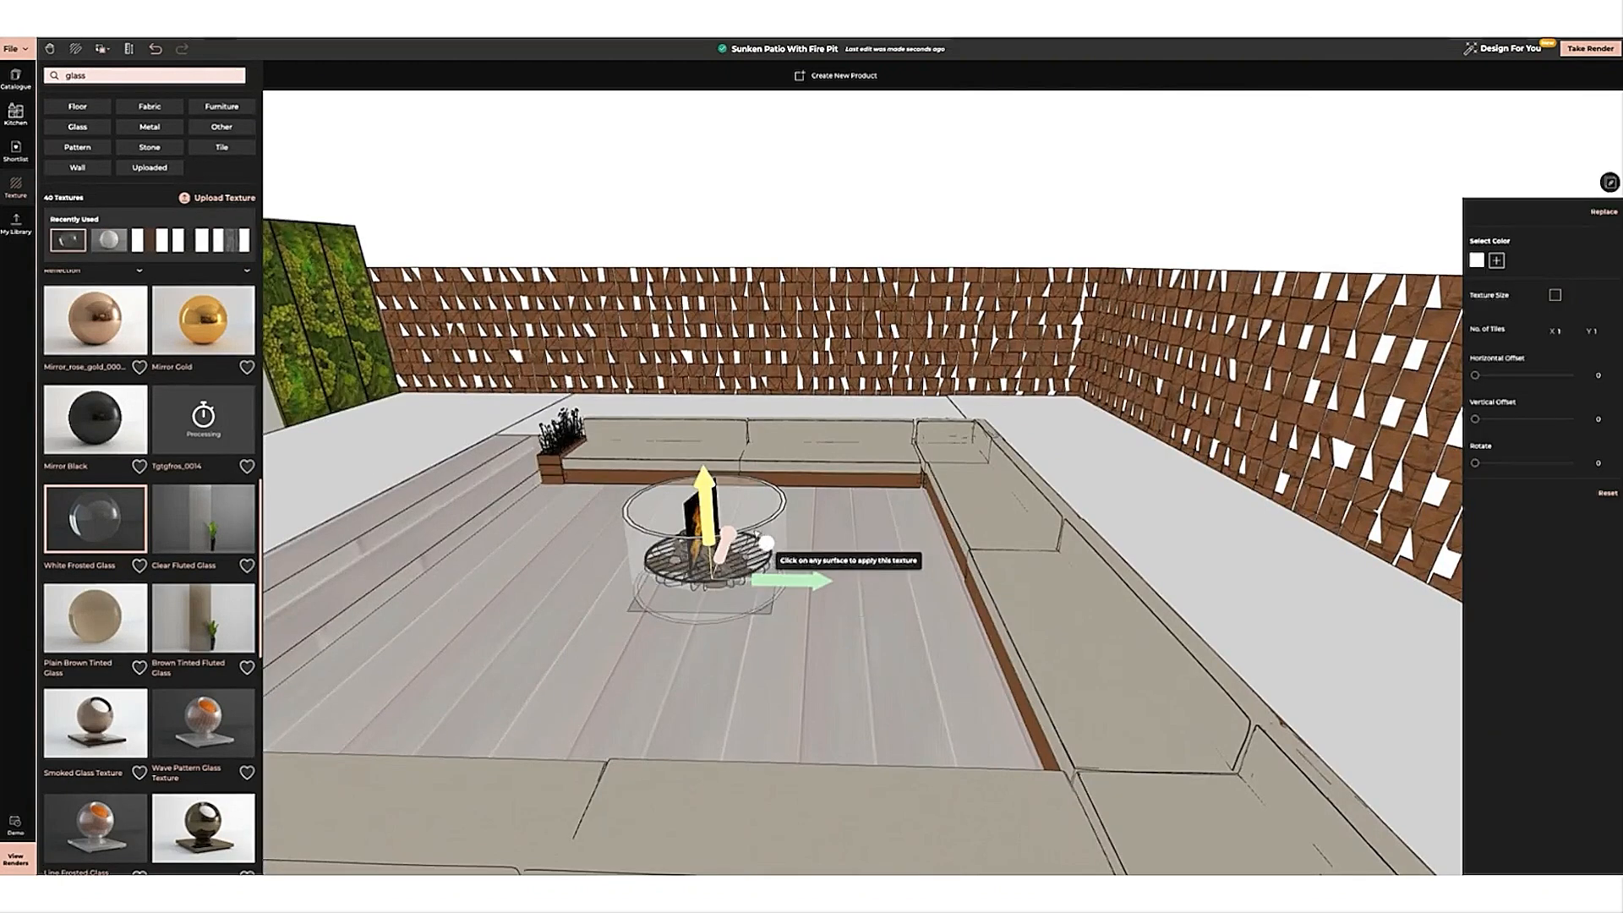
pyautogui.click(203, 320)
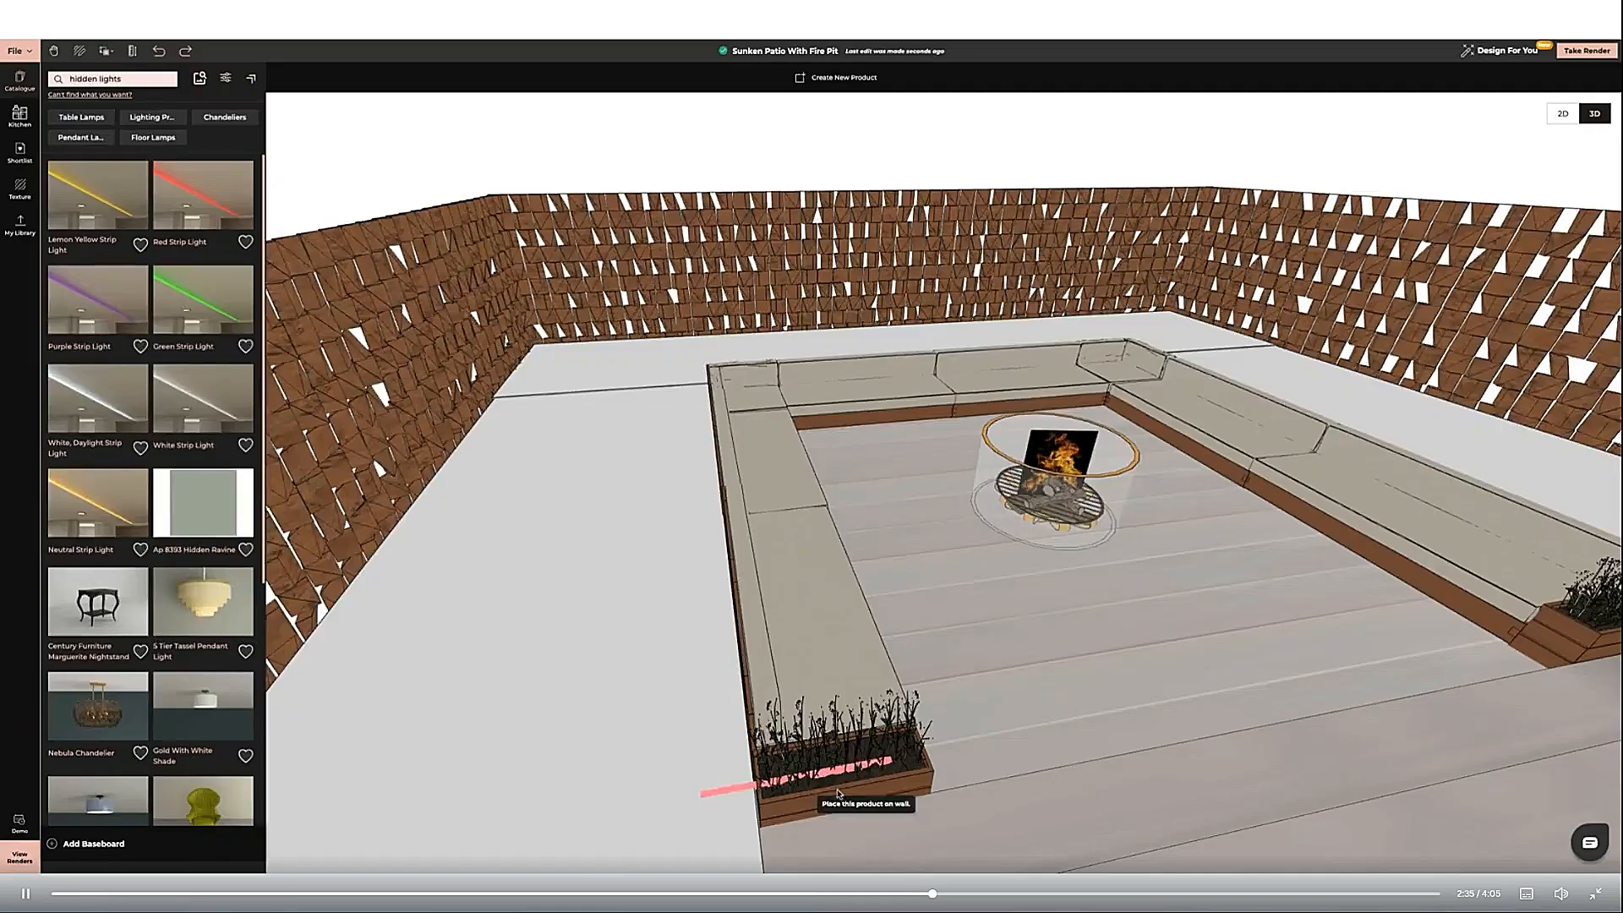
# Place a strip light on the pit's steps beside one planter and move it toward the opposite planter
pyautogui.moveTo(845, 817); pyautogui.dragTo(668, 774)
pyautogui.click(687, 331)
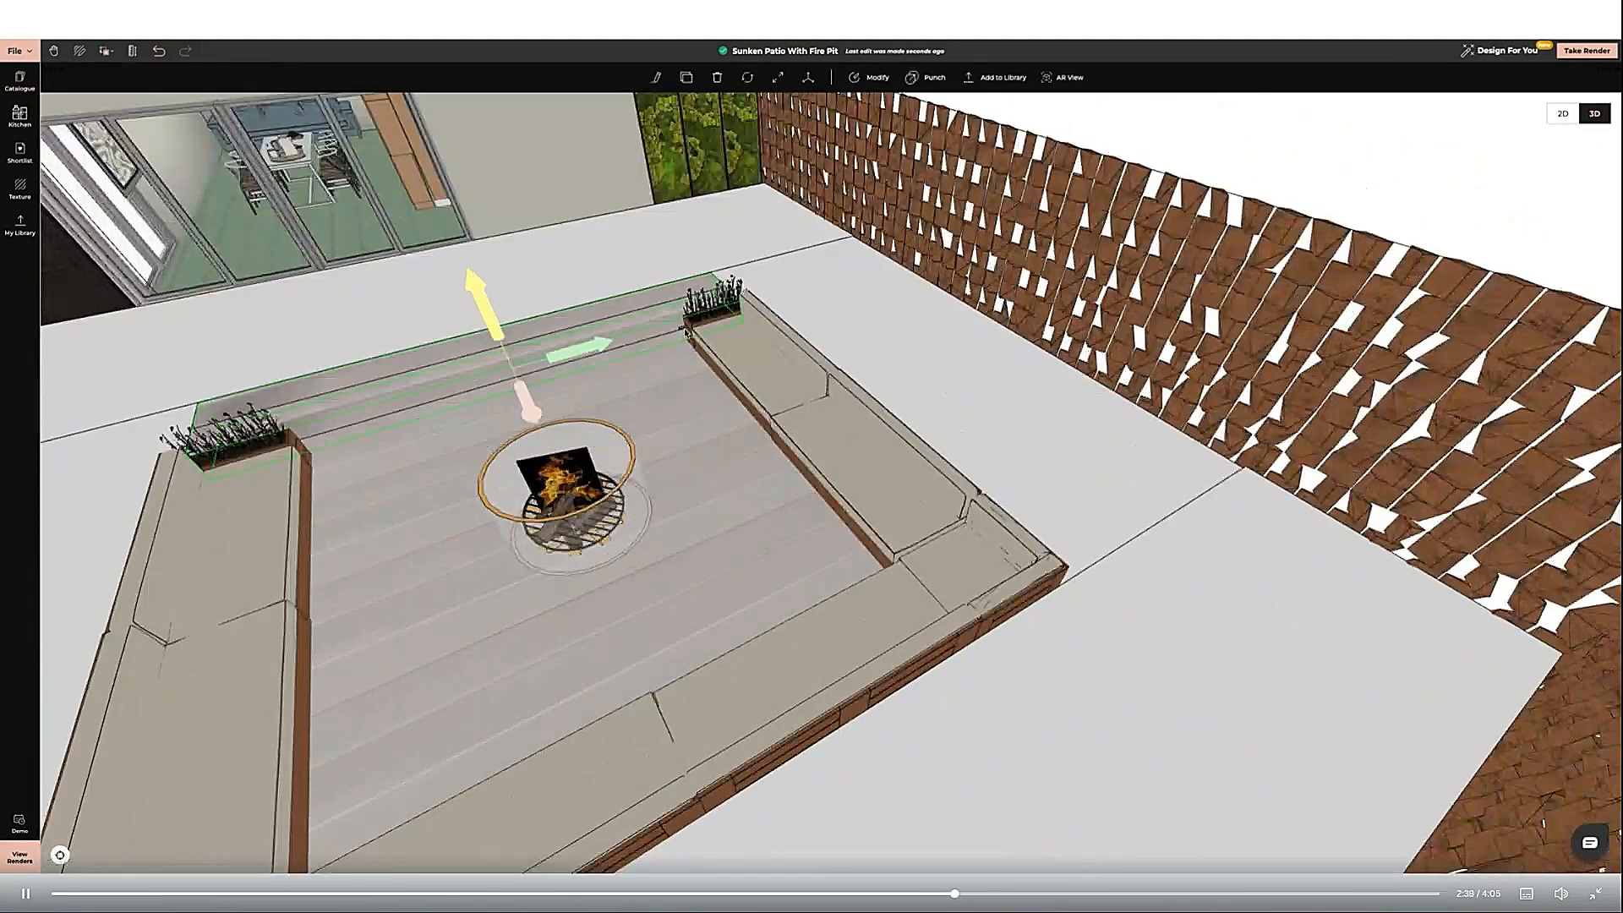
pyautogui.click(690, 326)
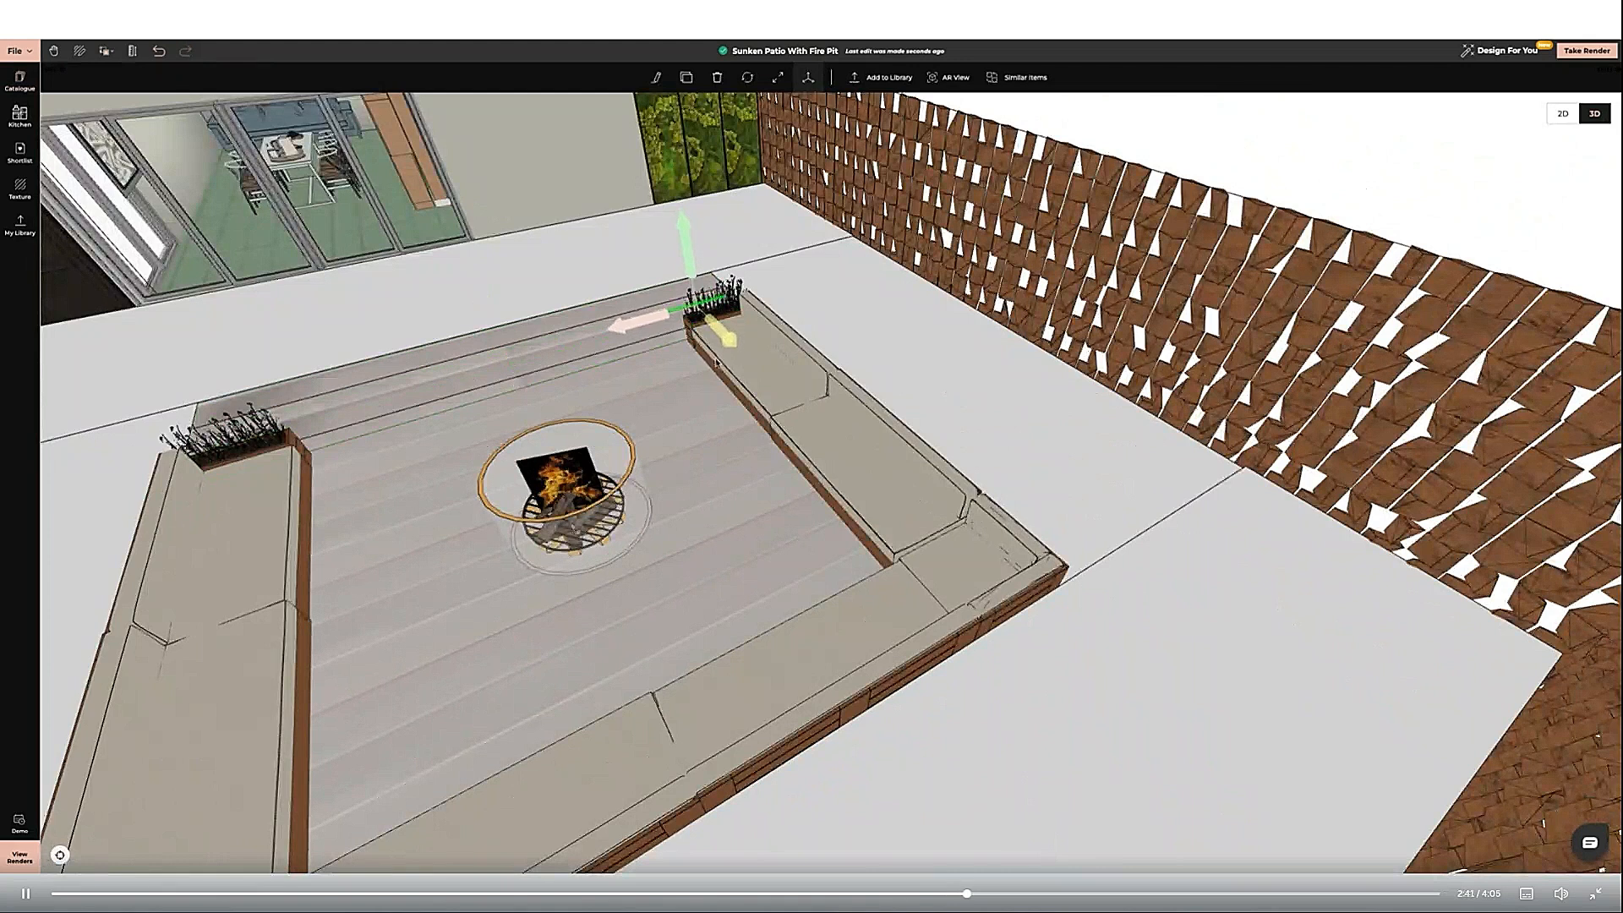
pyautogui.click(658, 319)
pyautogui.click(193, 446)
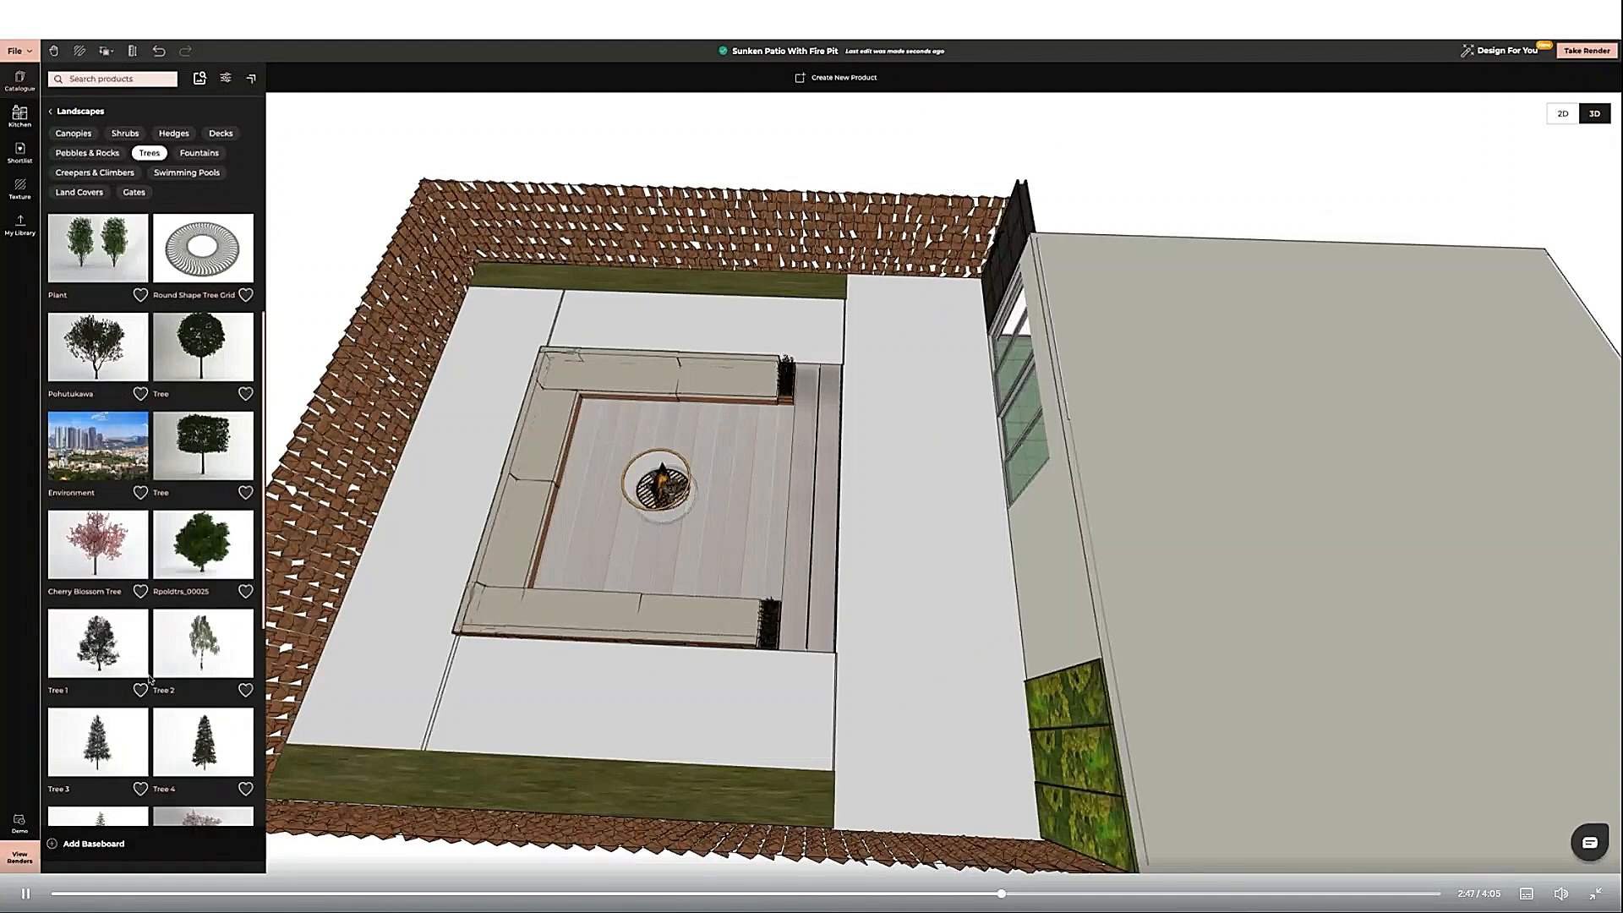
# Place a catalogue tree on the grass strip at the end near the green wall and rotate it
pyautogui.moveTo(498, 759); pyautogui.dragTo(736, 801)
pyautogui.click(753, 79)
pyautogui.moveTo(821, 724); pyautogui.dragTo(762, 830)
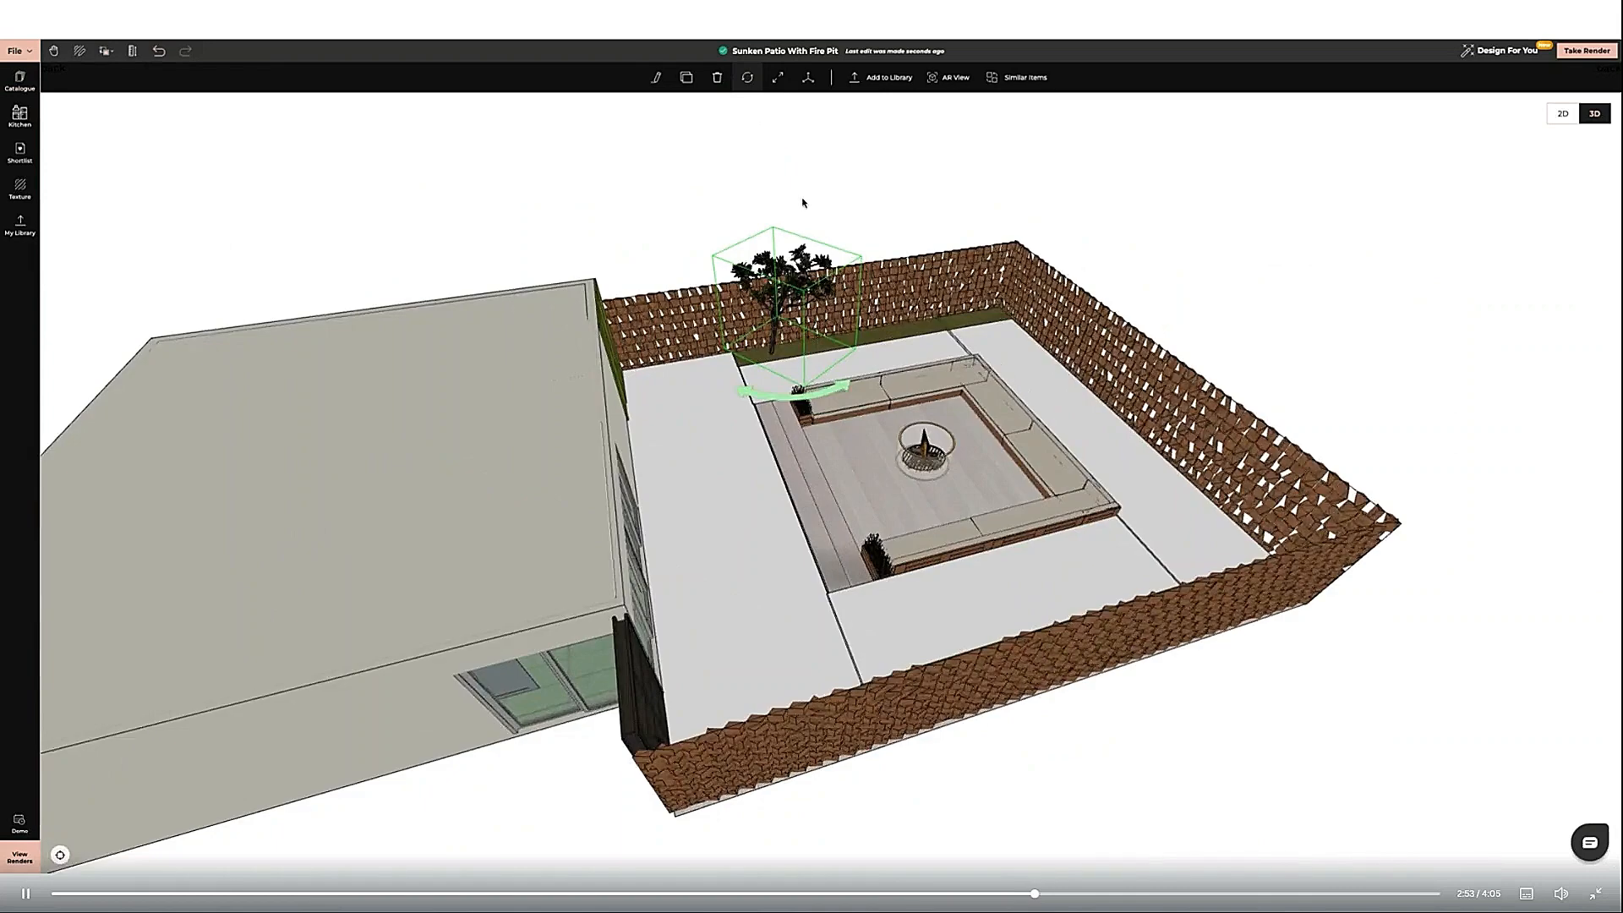
# Scale the tree on the grass strip near the green wall to make it taller
pyautogui.click(778, 77)
pyautogui.moveTo(786, 257); pyautogui.dragTo(789, 201)
pyautogui.moveTo(832, 308); pyautogui.dragTo(830, 309)
pyautogui.moveTo(810, 274); pyautogui.dragTo(808, 279)
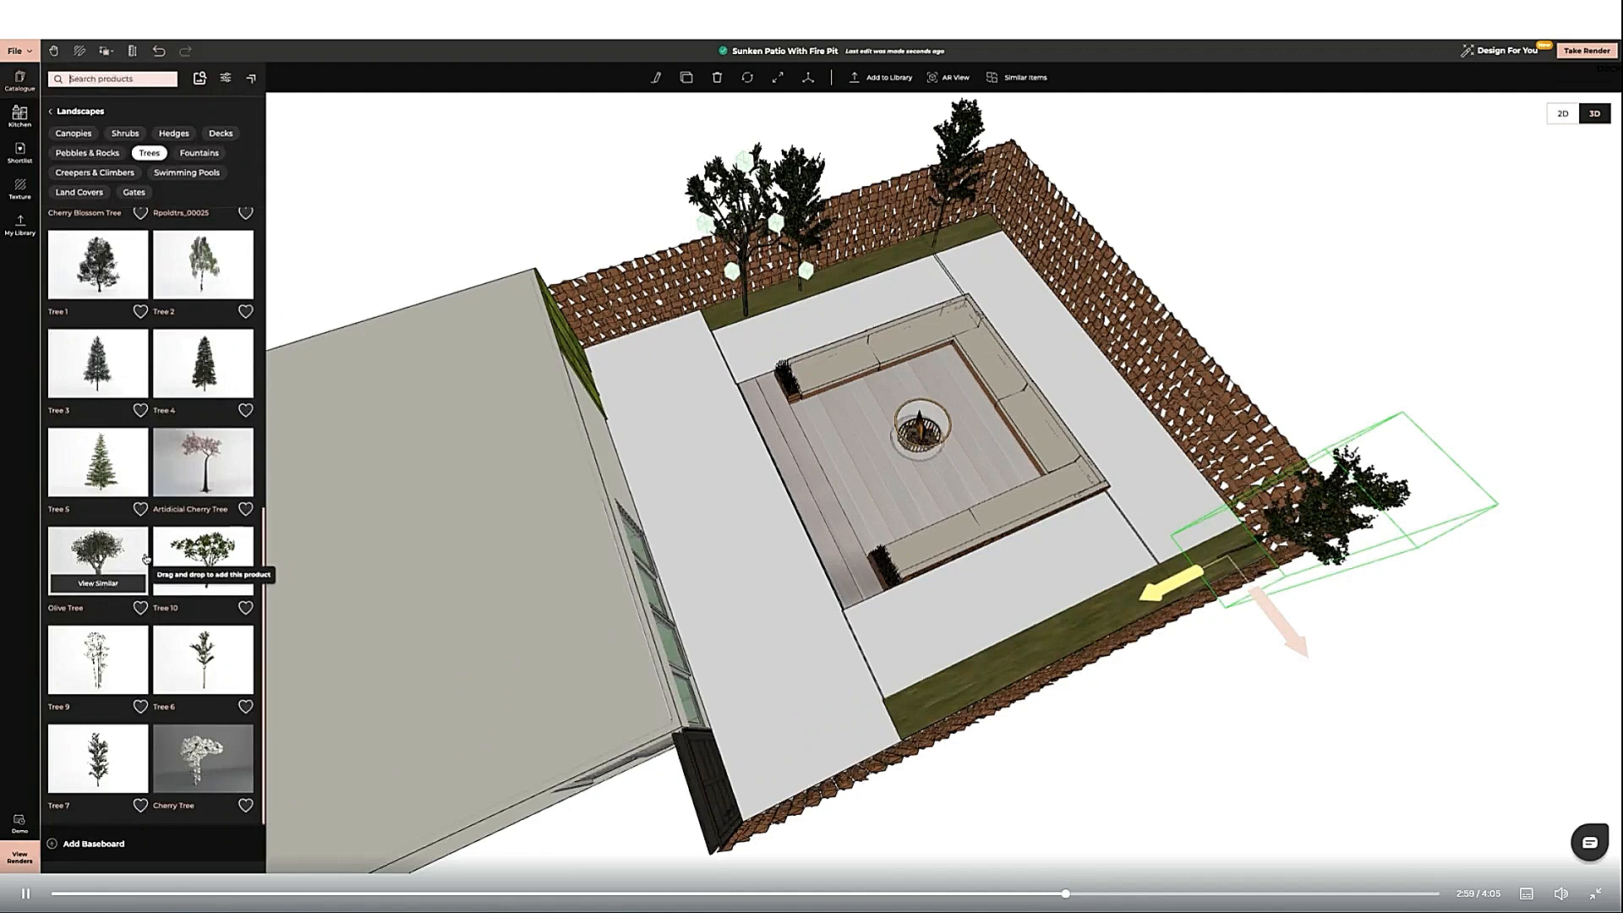
# Place another catalogue tree at the far corner of the planted grass strip and put a duplicate on the opposite grass strip
pyautogui.click(972, 235)
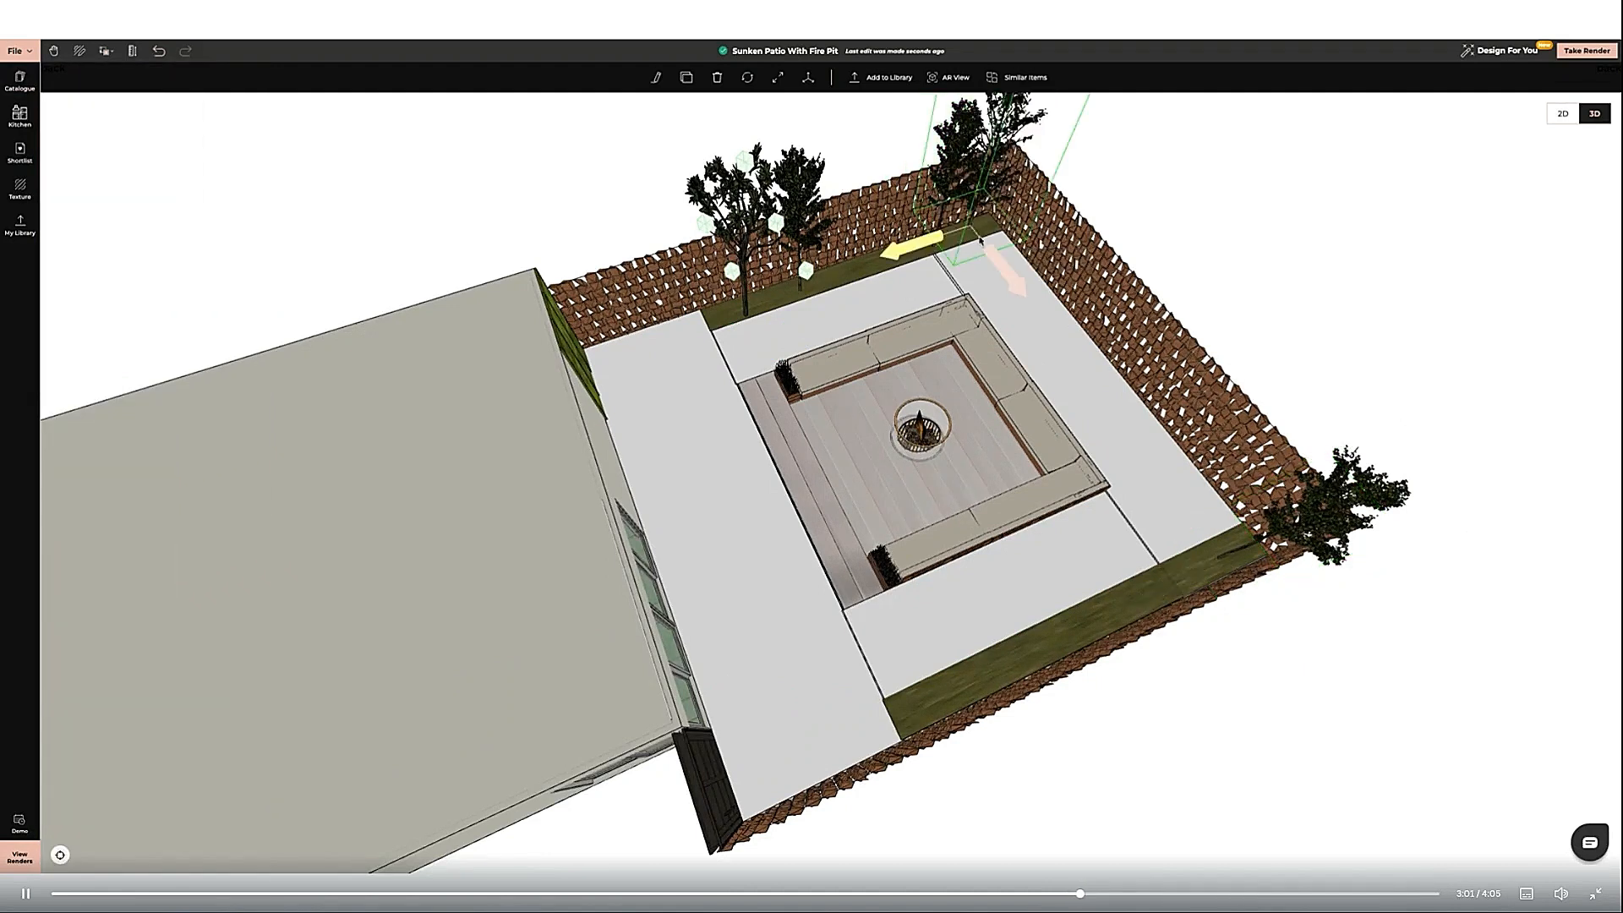
pyautogui.click(686, 77)
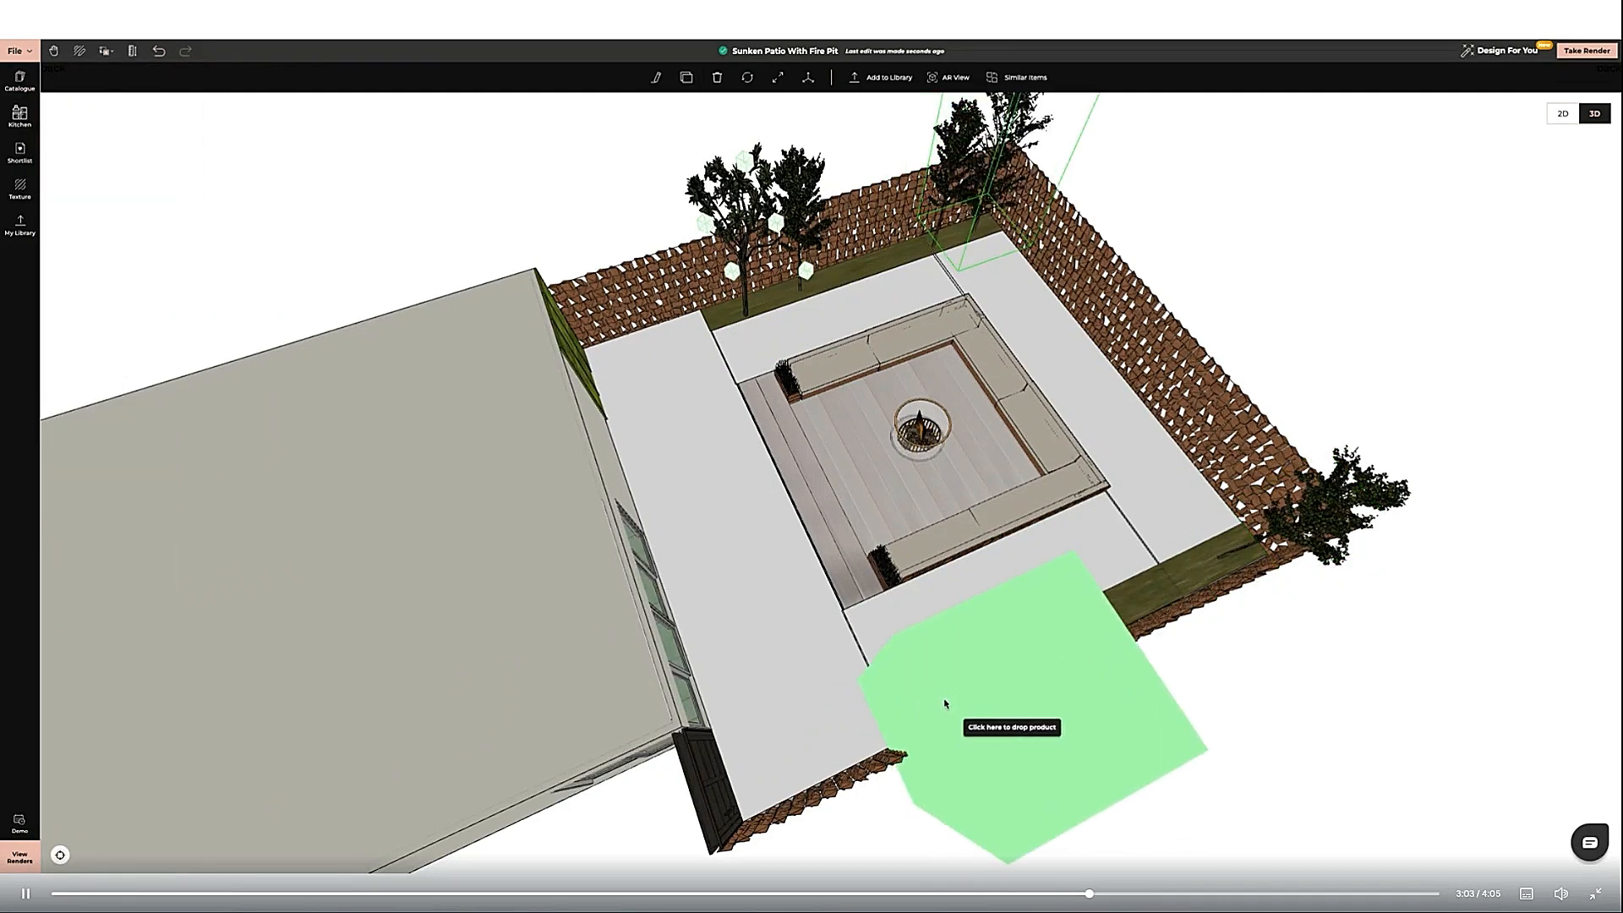
pyautogui.click(945, 704)
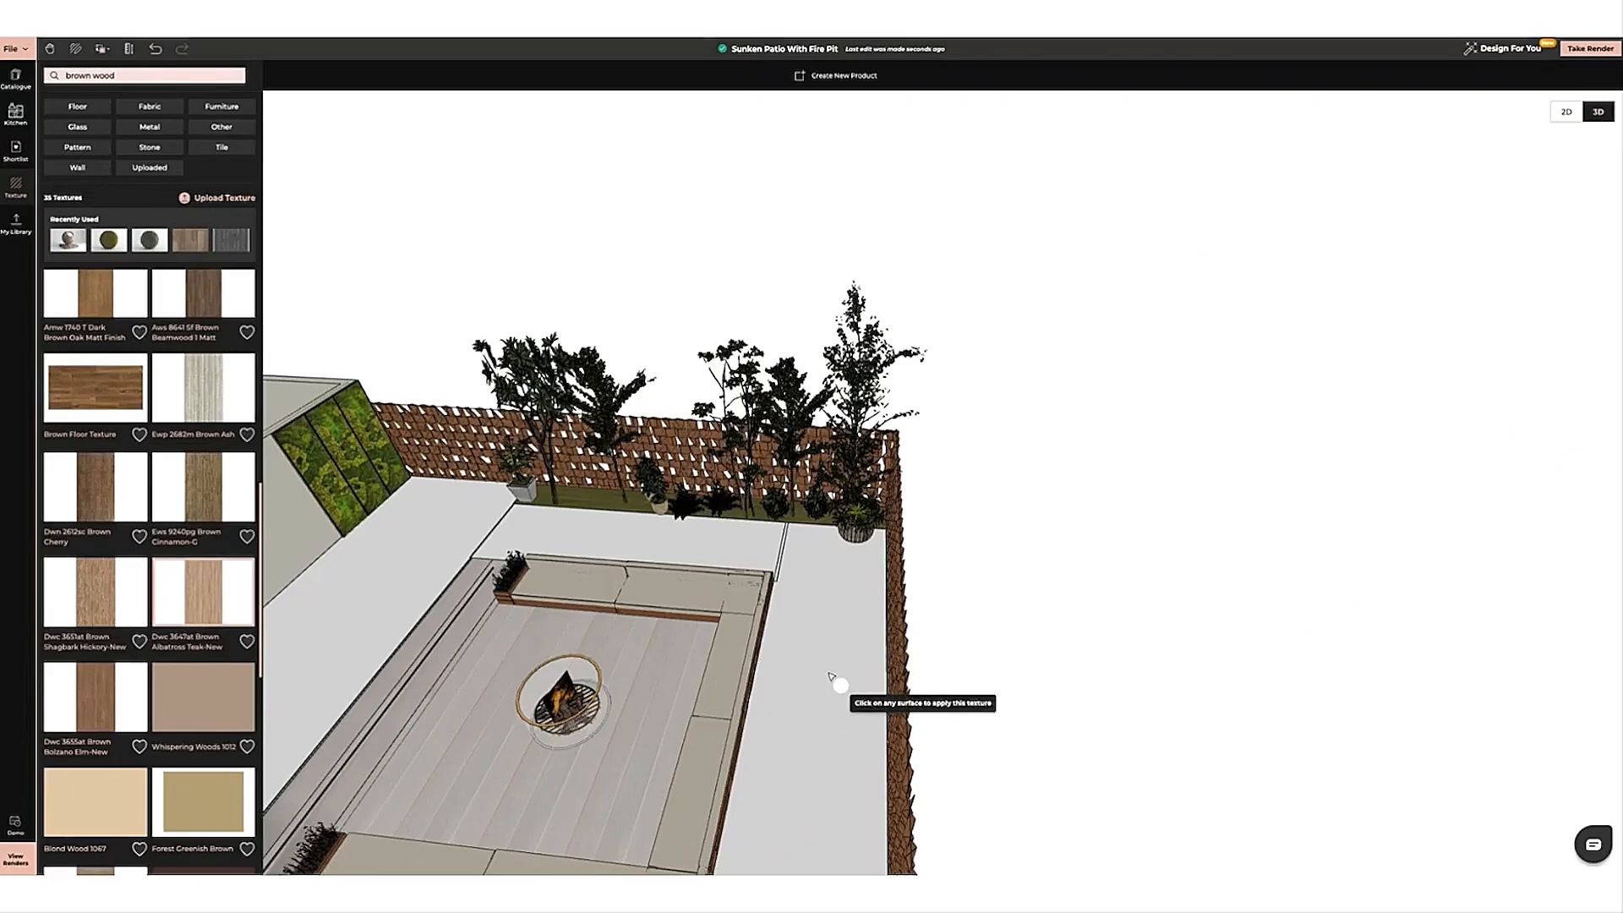
# Apply the Brown Albatross Teak texture to the floor around the pit and place a Patio Deck Bridge beside the green wall
pyautogui.click(830, 675)
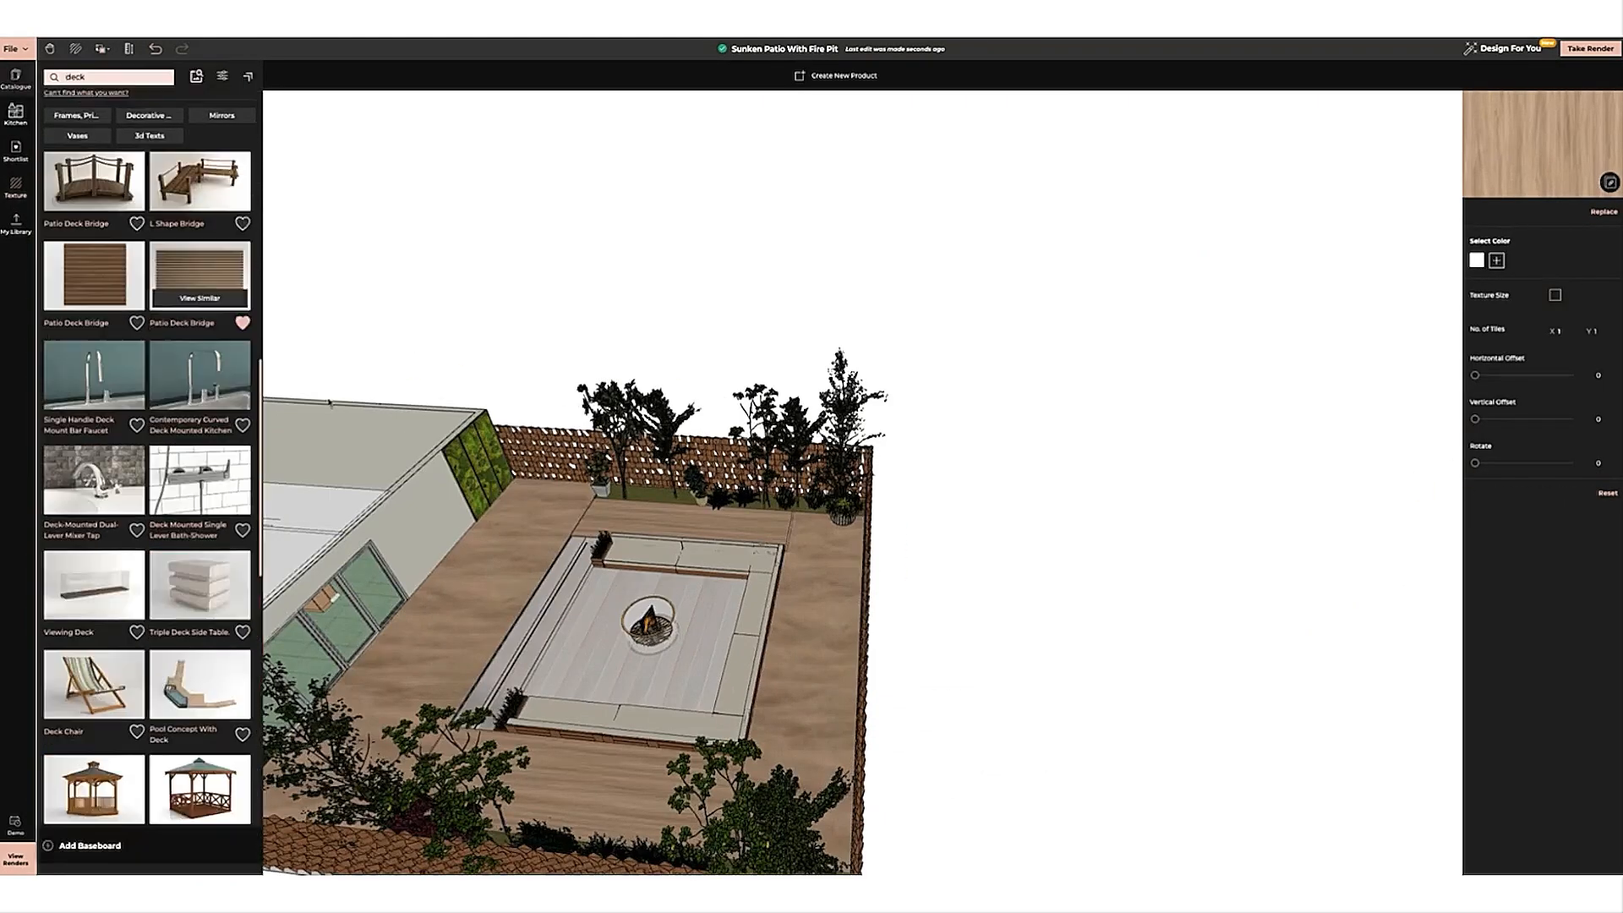
pyautogui.click(199, 275)
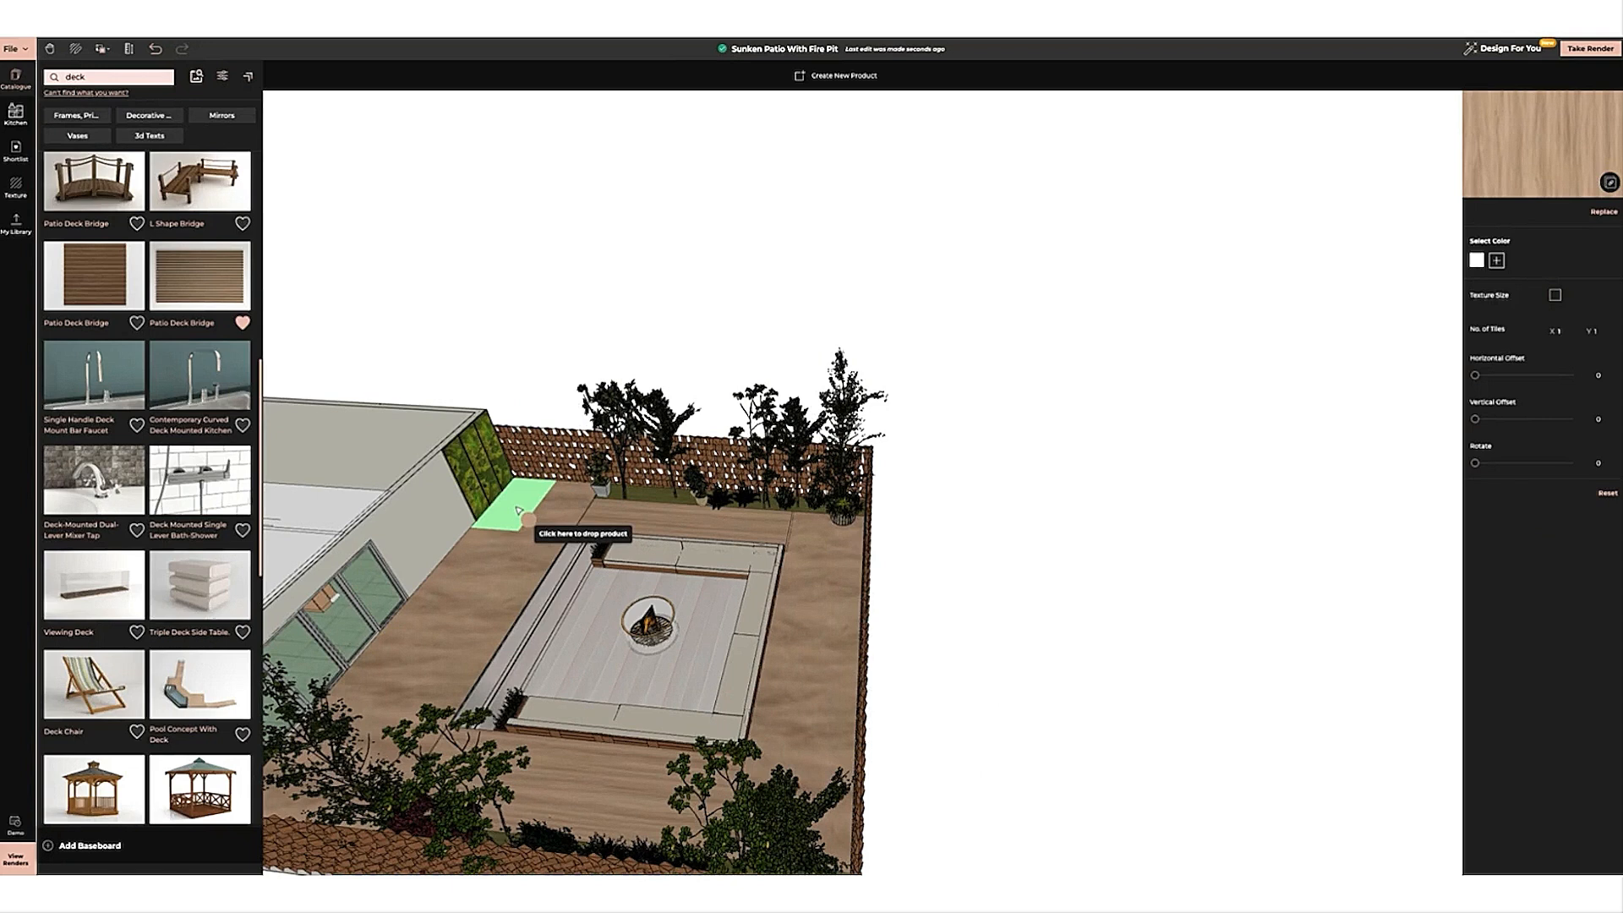
pyautogui.click(519, 511)
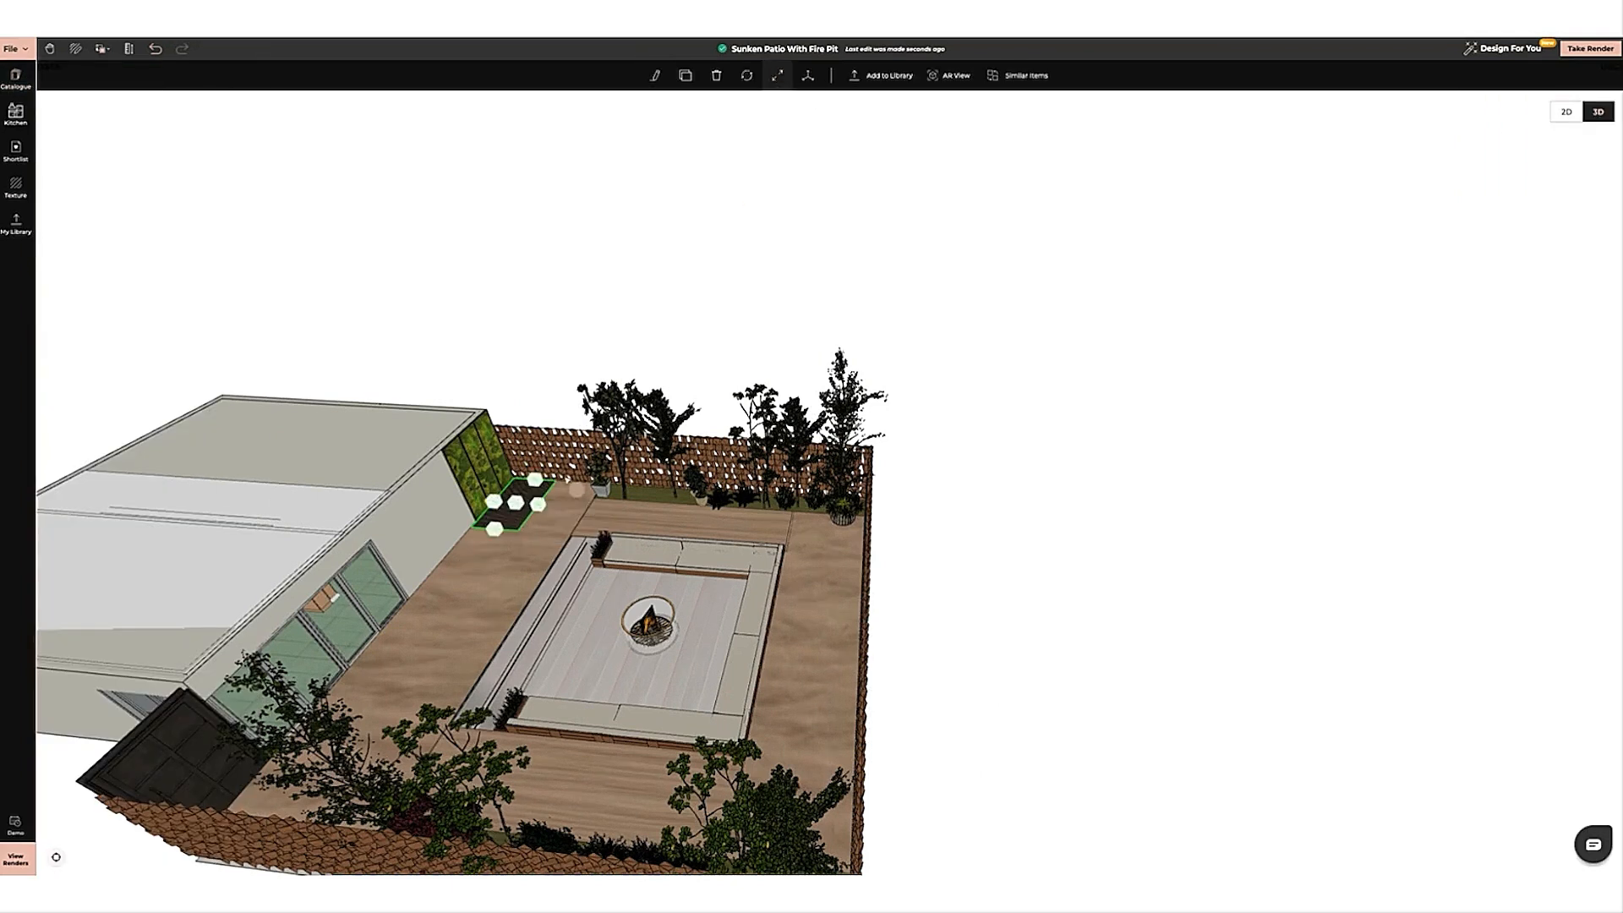
# Resize the deck panel so that it fills the floor corner between the green wall and the grass strip
pyautogui.click(777, 75)
pyautogui.moveTo(536, 556); pyautogui.dragTo(584, 514)
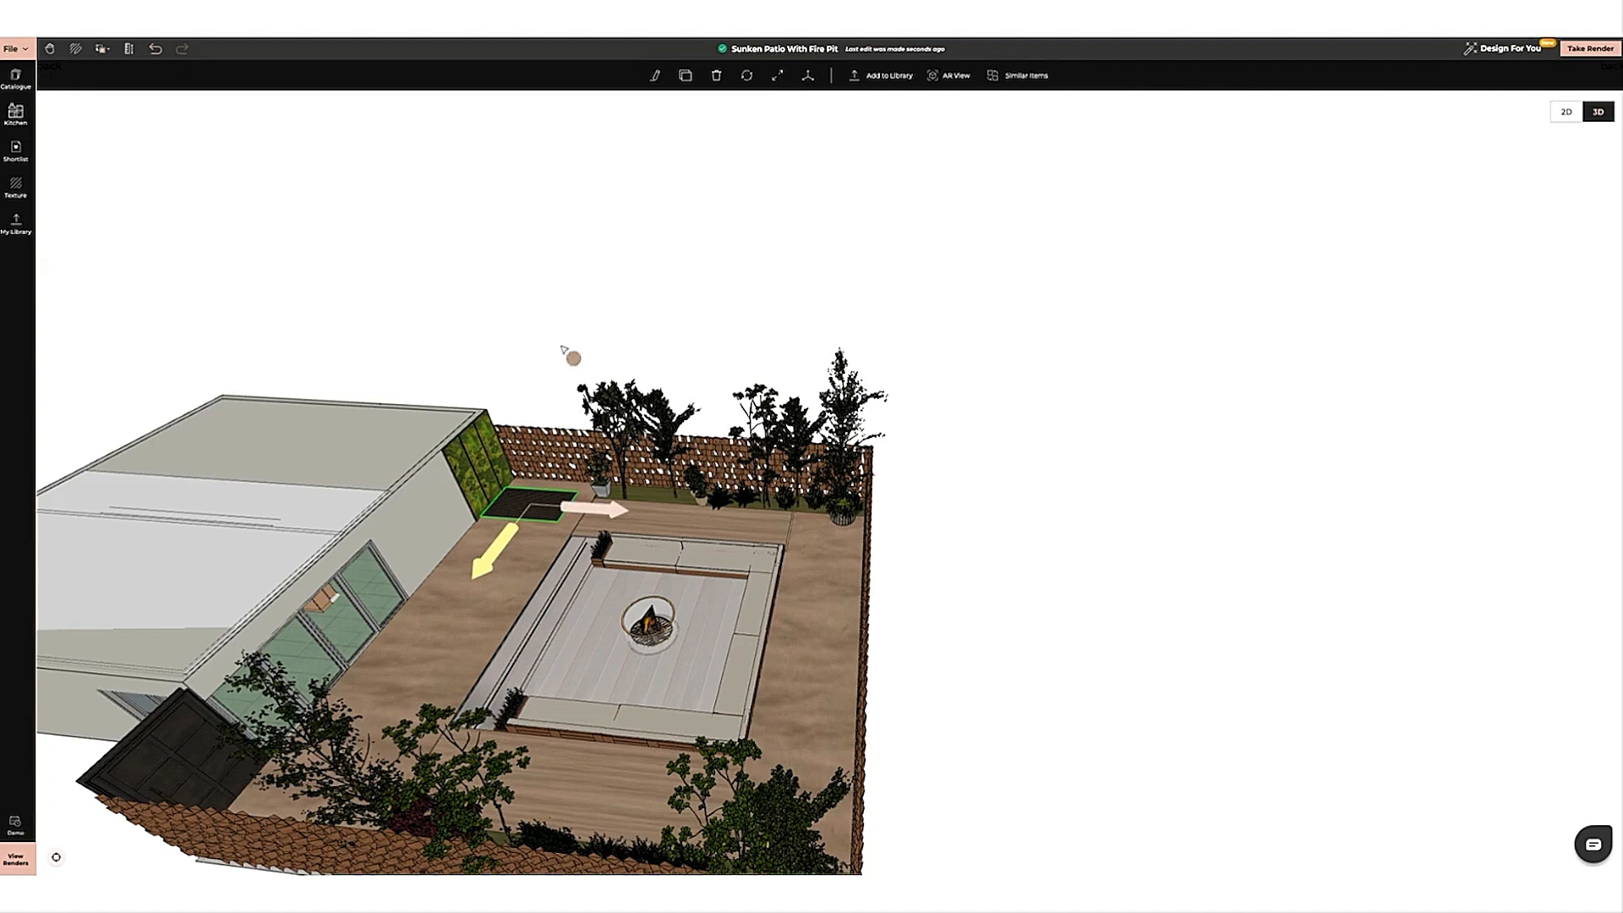
pyautogui.scroll(-3, 546, 533)
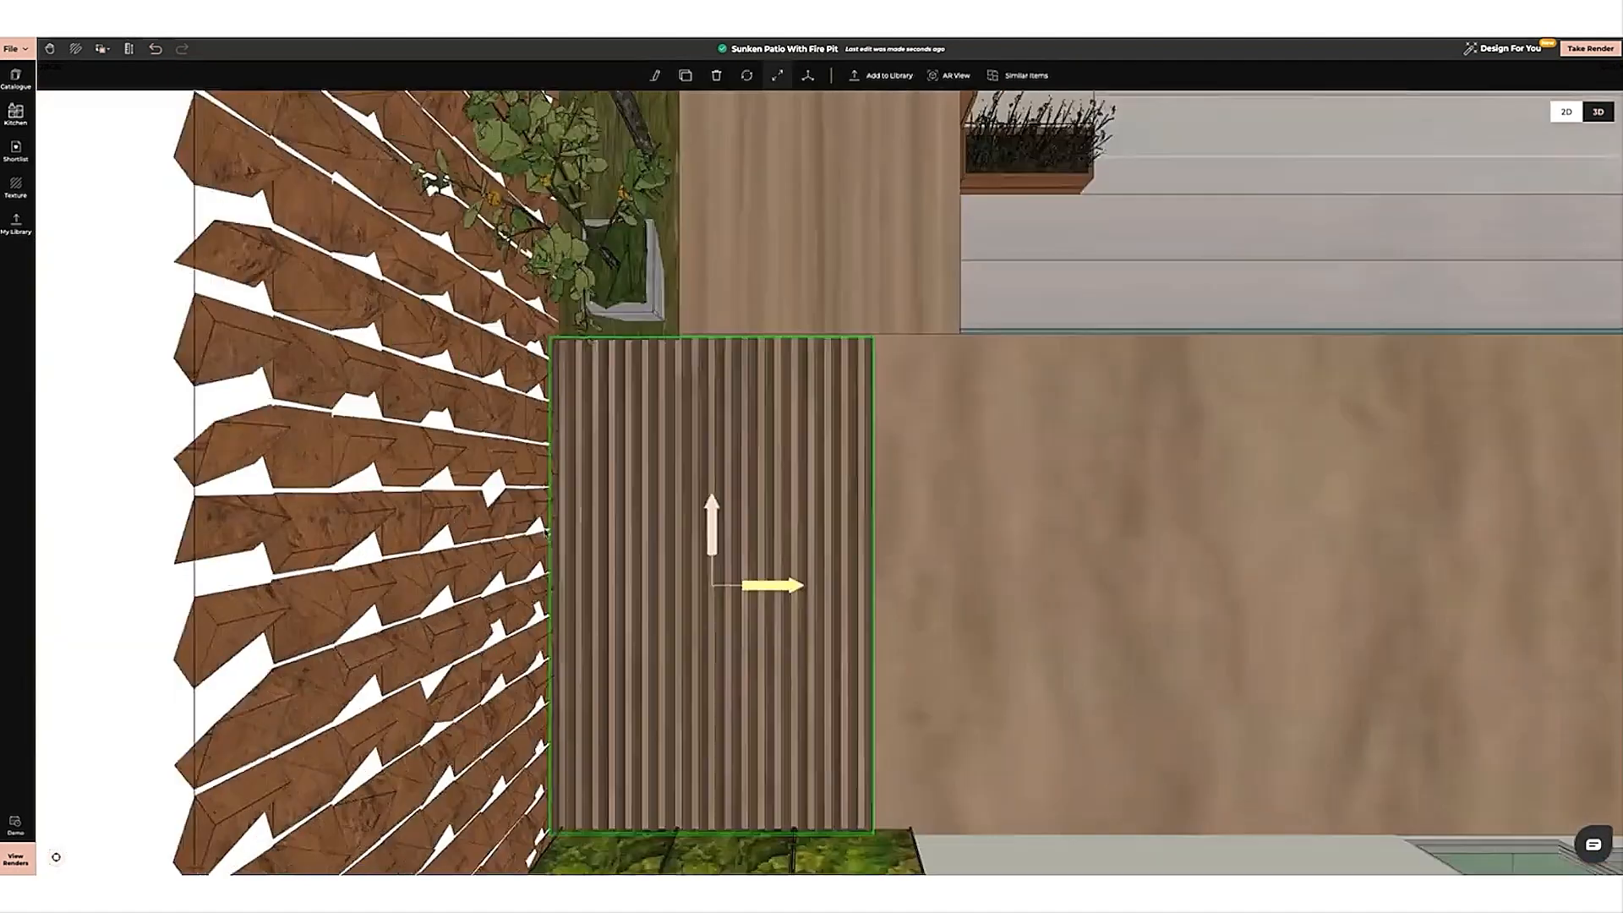
pyautogui.click(777, 76)
pyautogui.moveTo(724, 357); pyautogui.dragTo(725, 354)
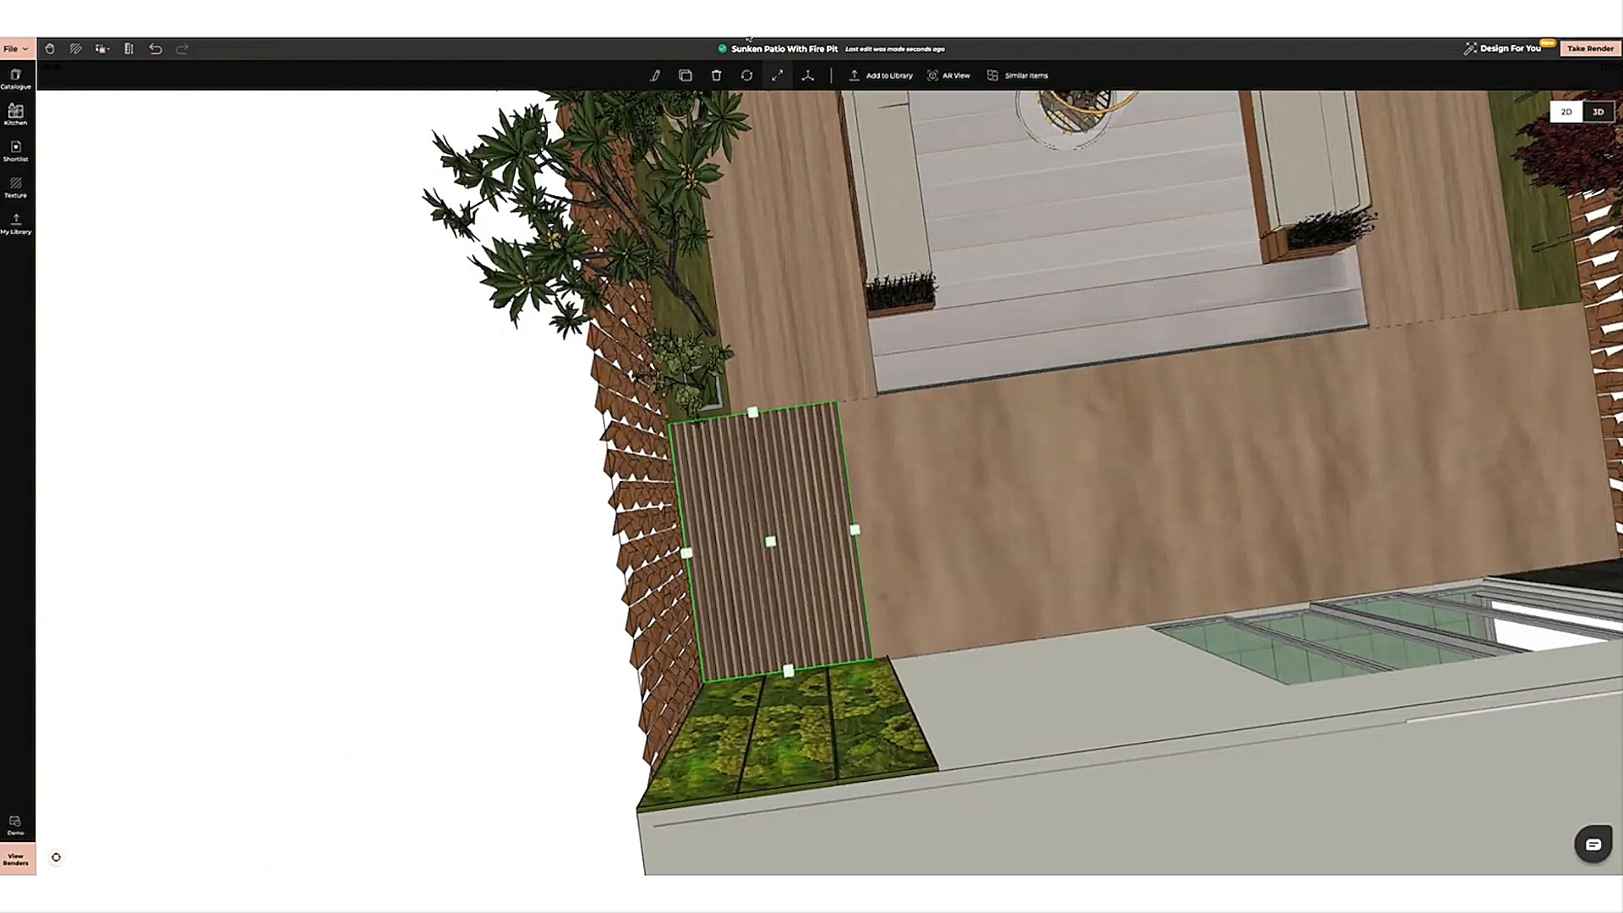
# Duplicate the deck panel and place the copy directly beside it along the house side of the pit
pyautogui.hotkey('ctrl', 'd')
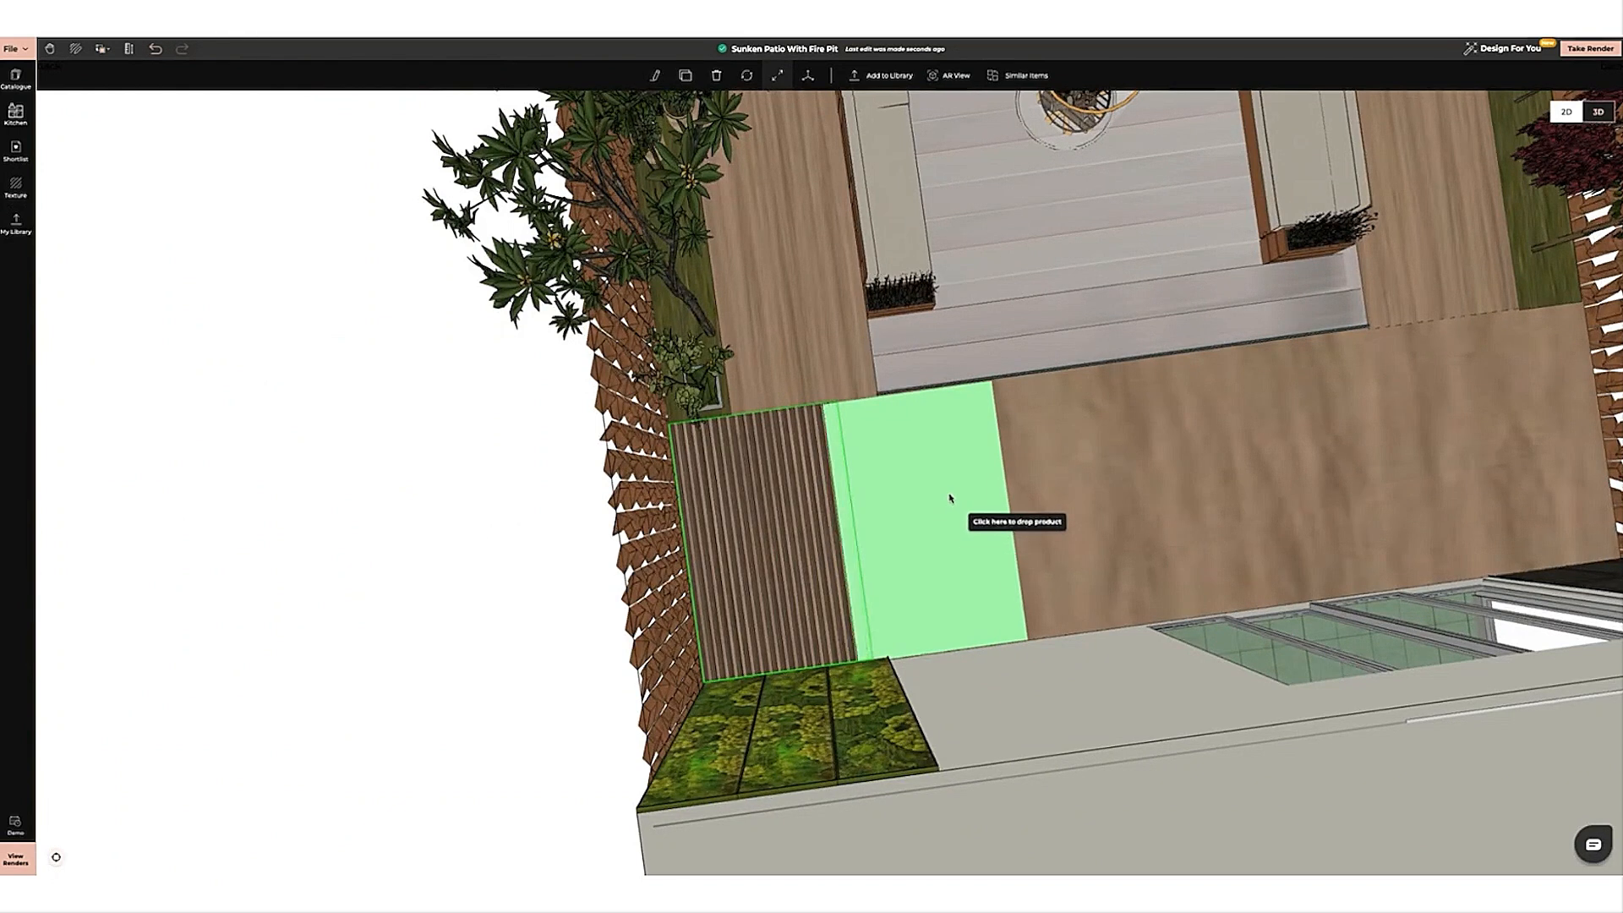
pyautogui.click(951, 497)
pyautogui.click(942, 470)
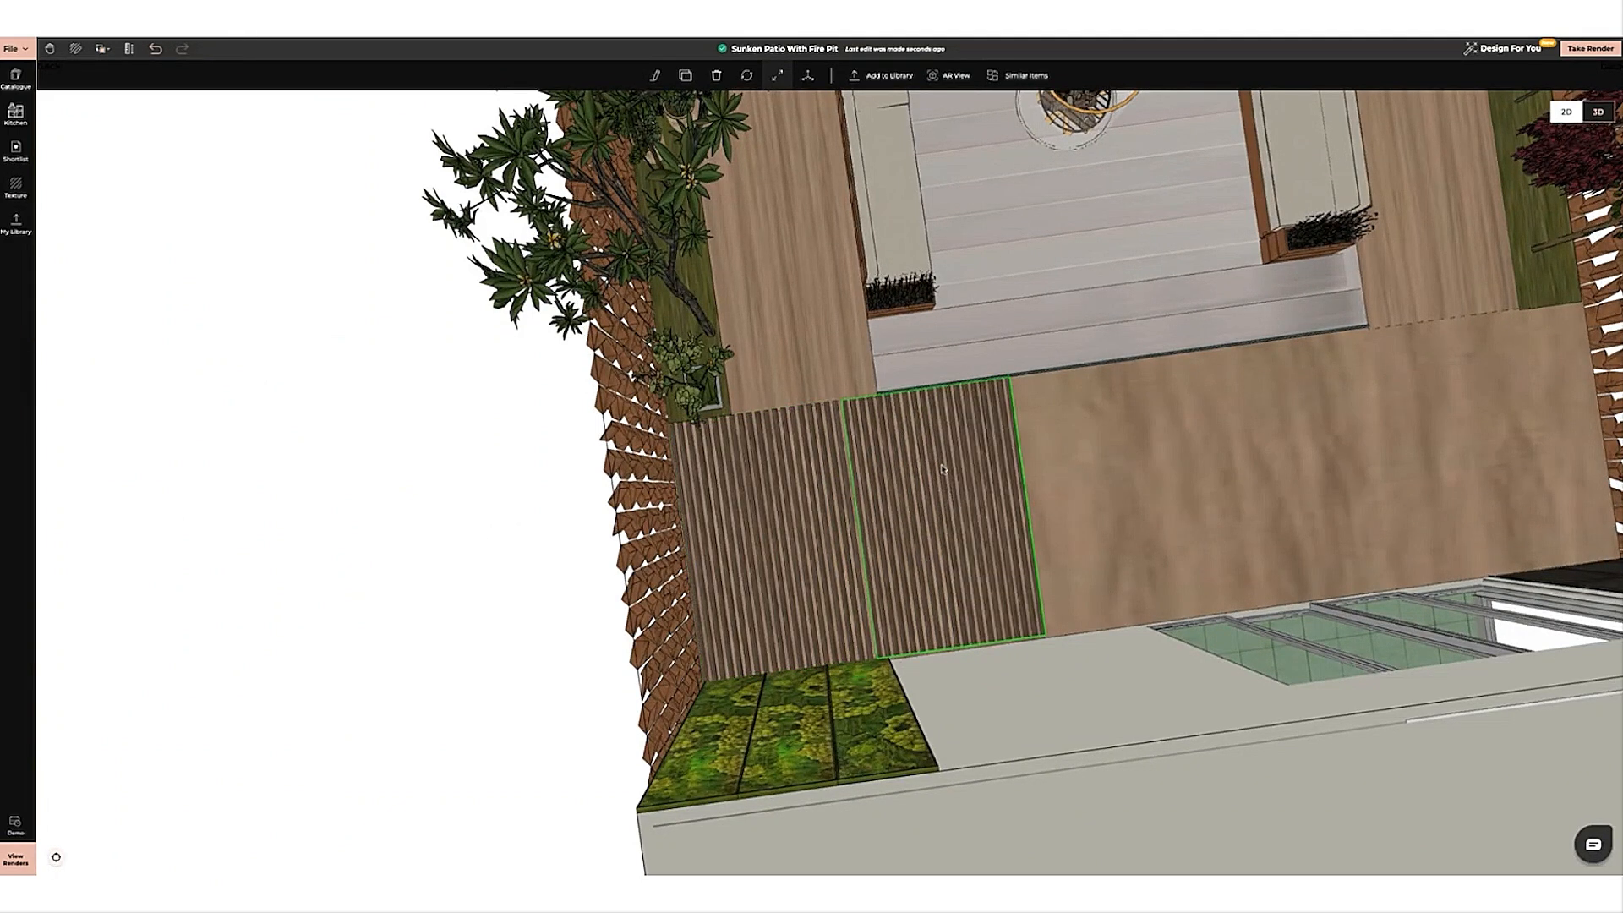
pyautogui.click(942, 469)
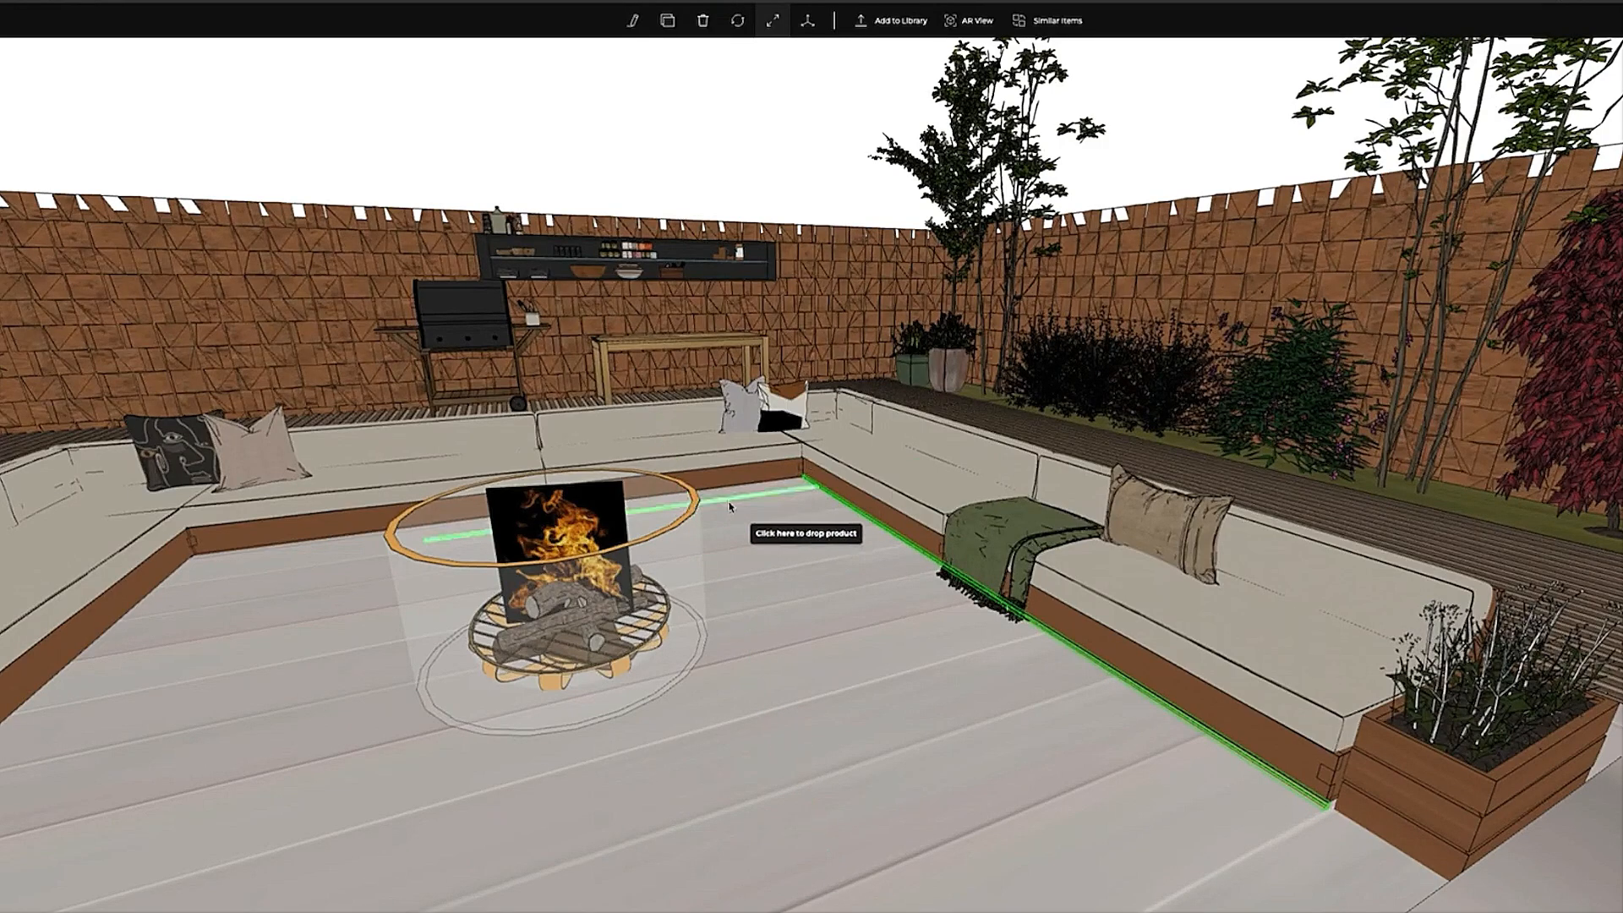
# Drop the copied strip light on the pit floor near the rear seating and position the bollard light beside the red tree
pyautogui.click(730, 506)
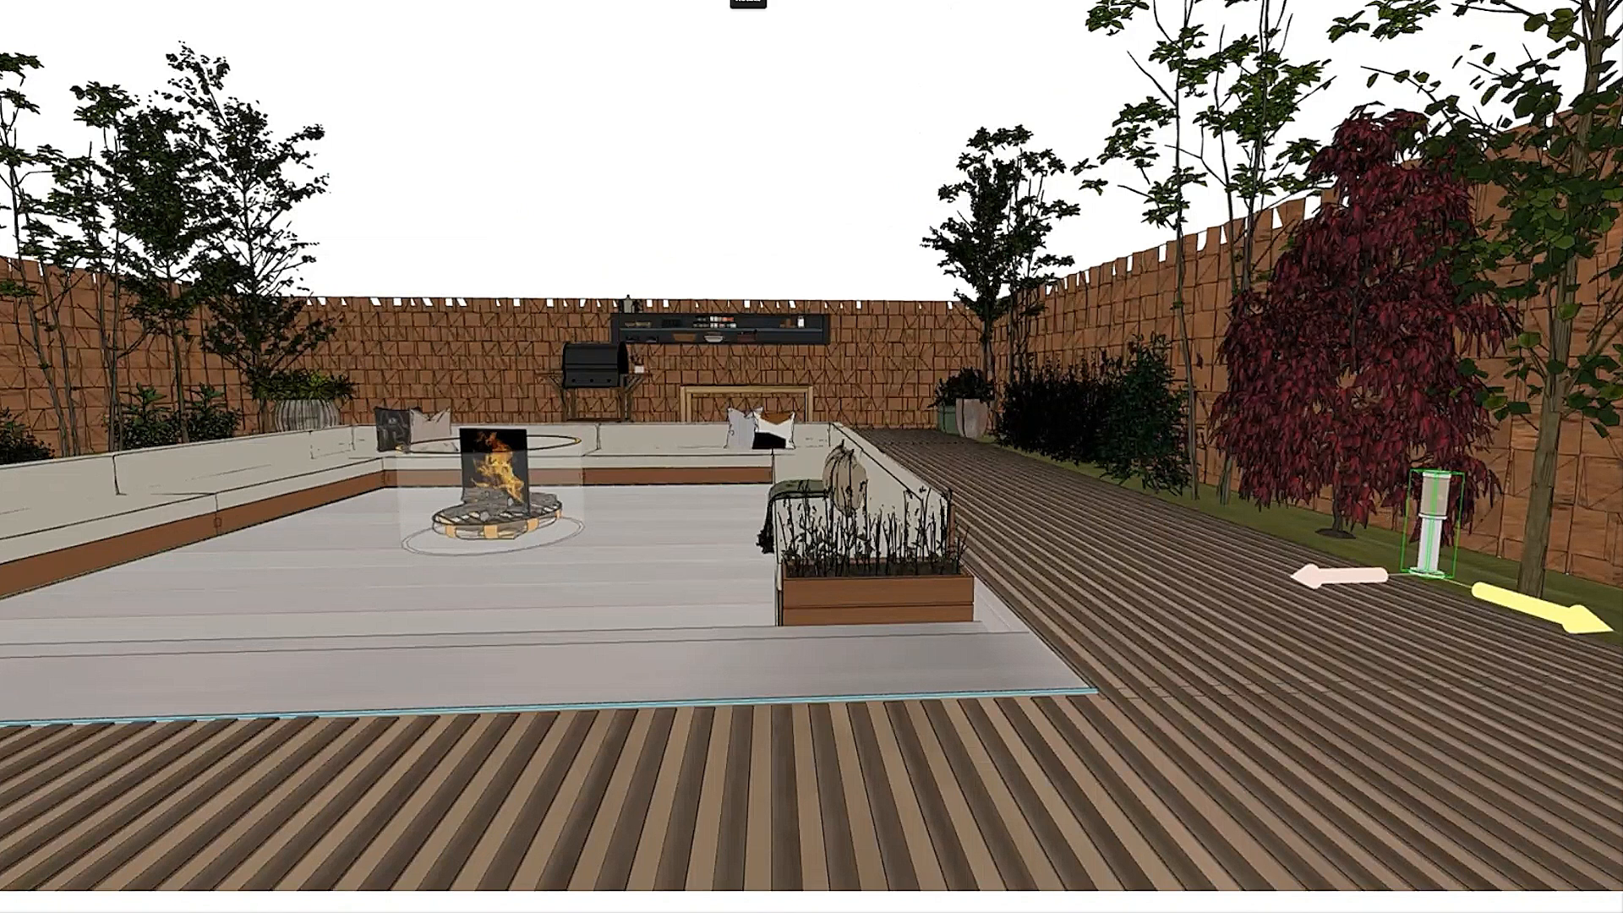
pyautogui.moveTo(1423, 528); pyautogui.dragTo(1427, 527)
pyautogui.click(1400, 499)
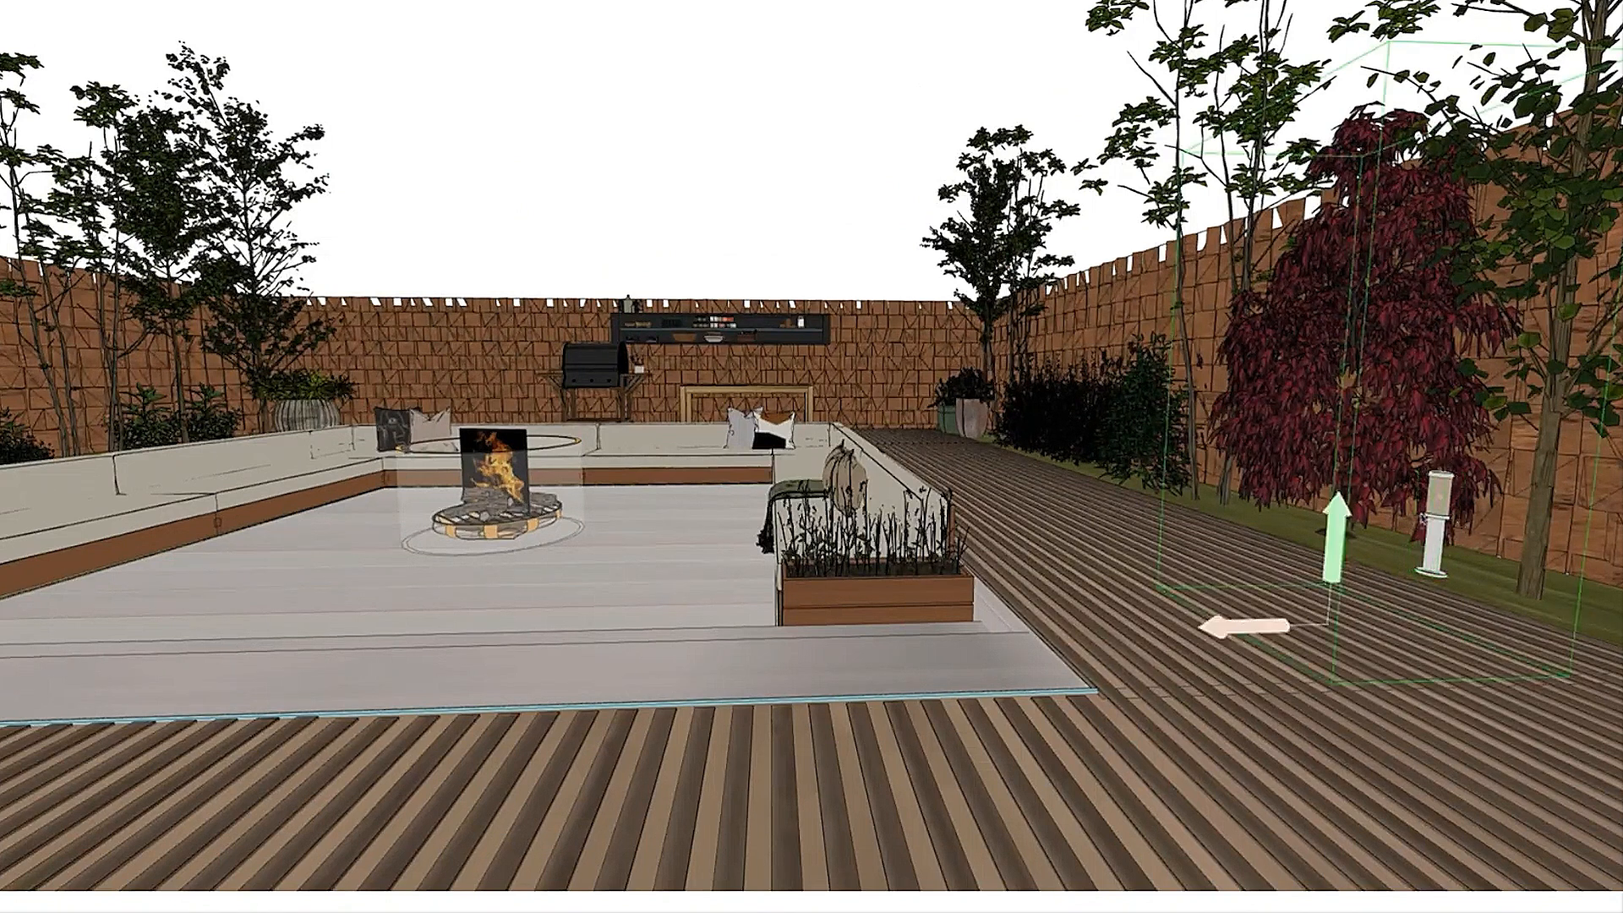
pyautogui.click(1438, 560)
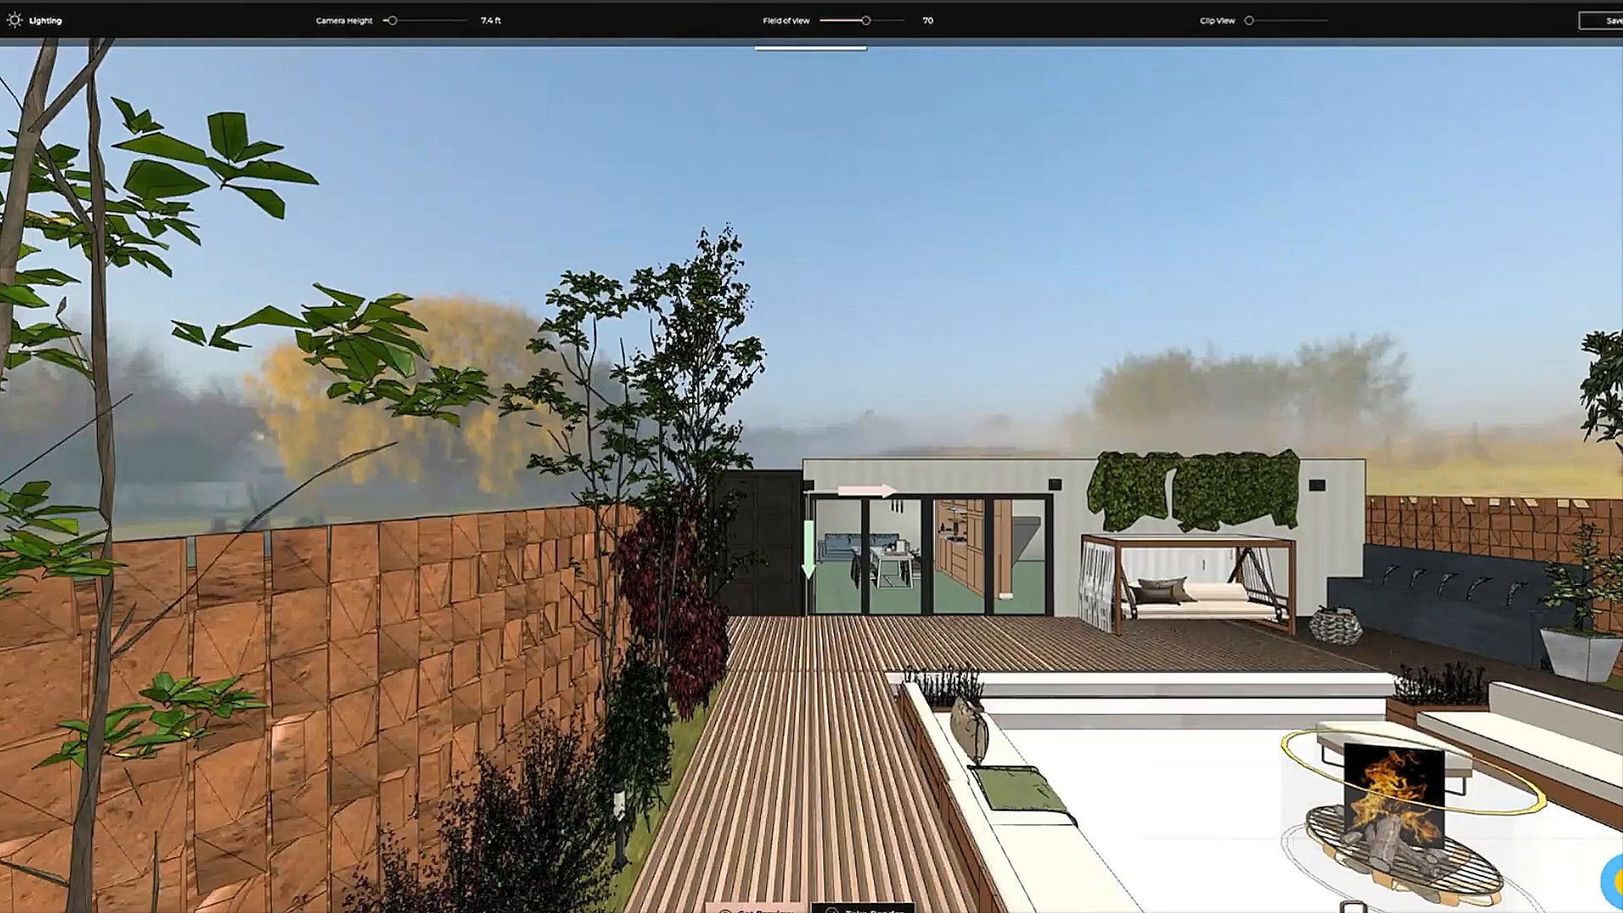
# Select the sunrise background in the lighting settings and adjust its rotation
pyautogui.click(34, 20)
pyautogui.click(21, 354)
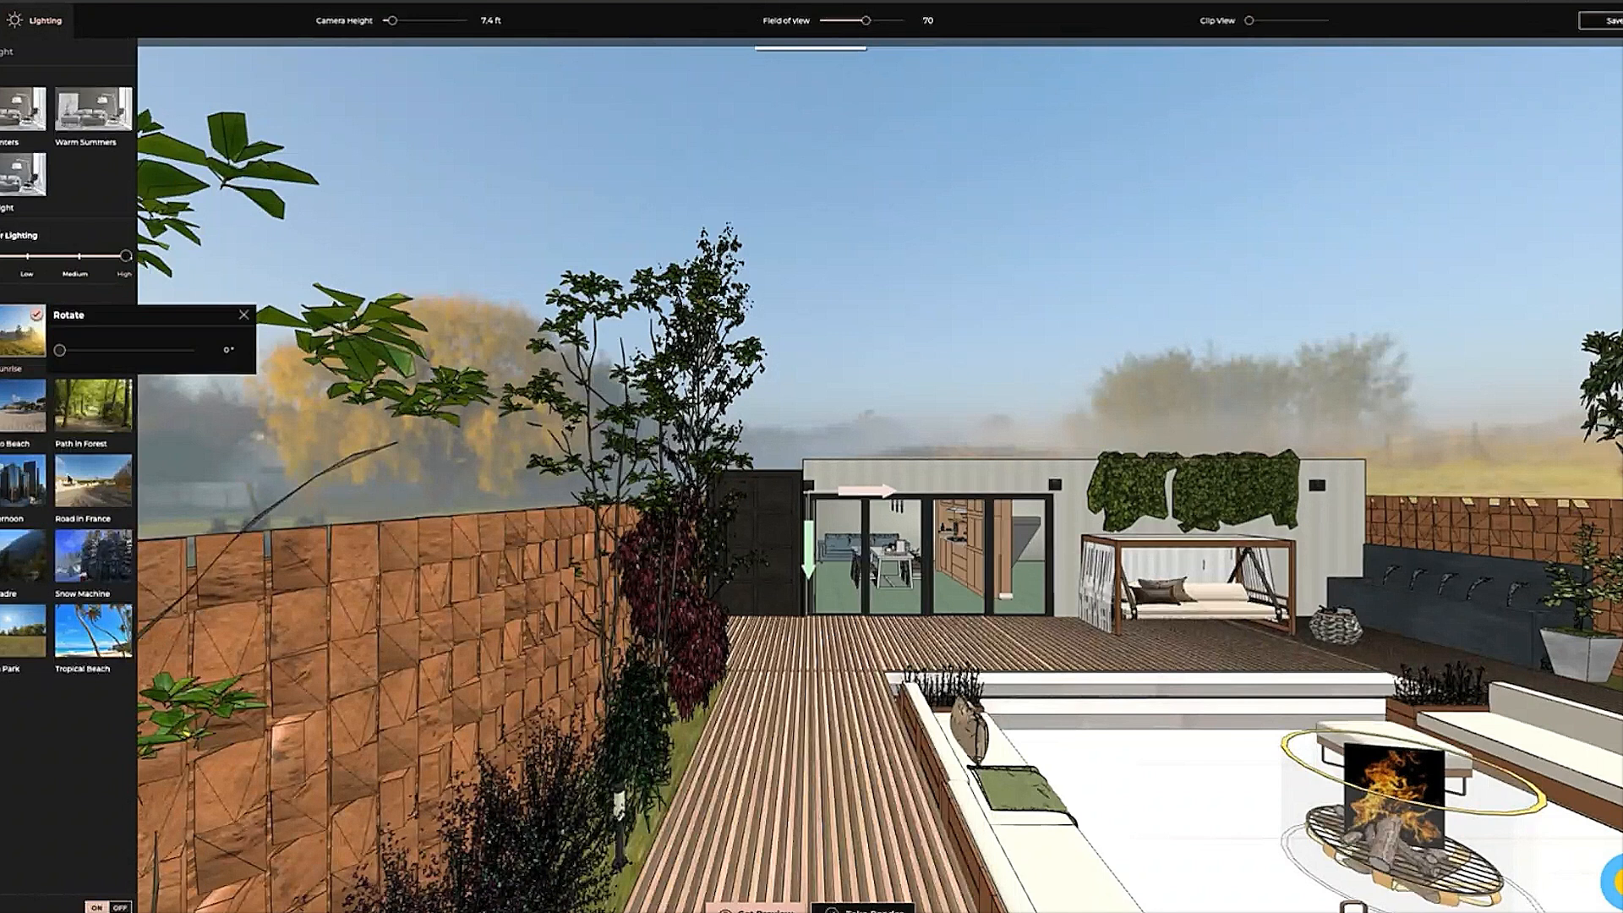
pyautogui.moveTo(61, 351); pyautogui.dragTo(206, 355)
pyautogui.click(258, 436)
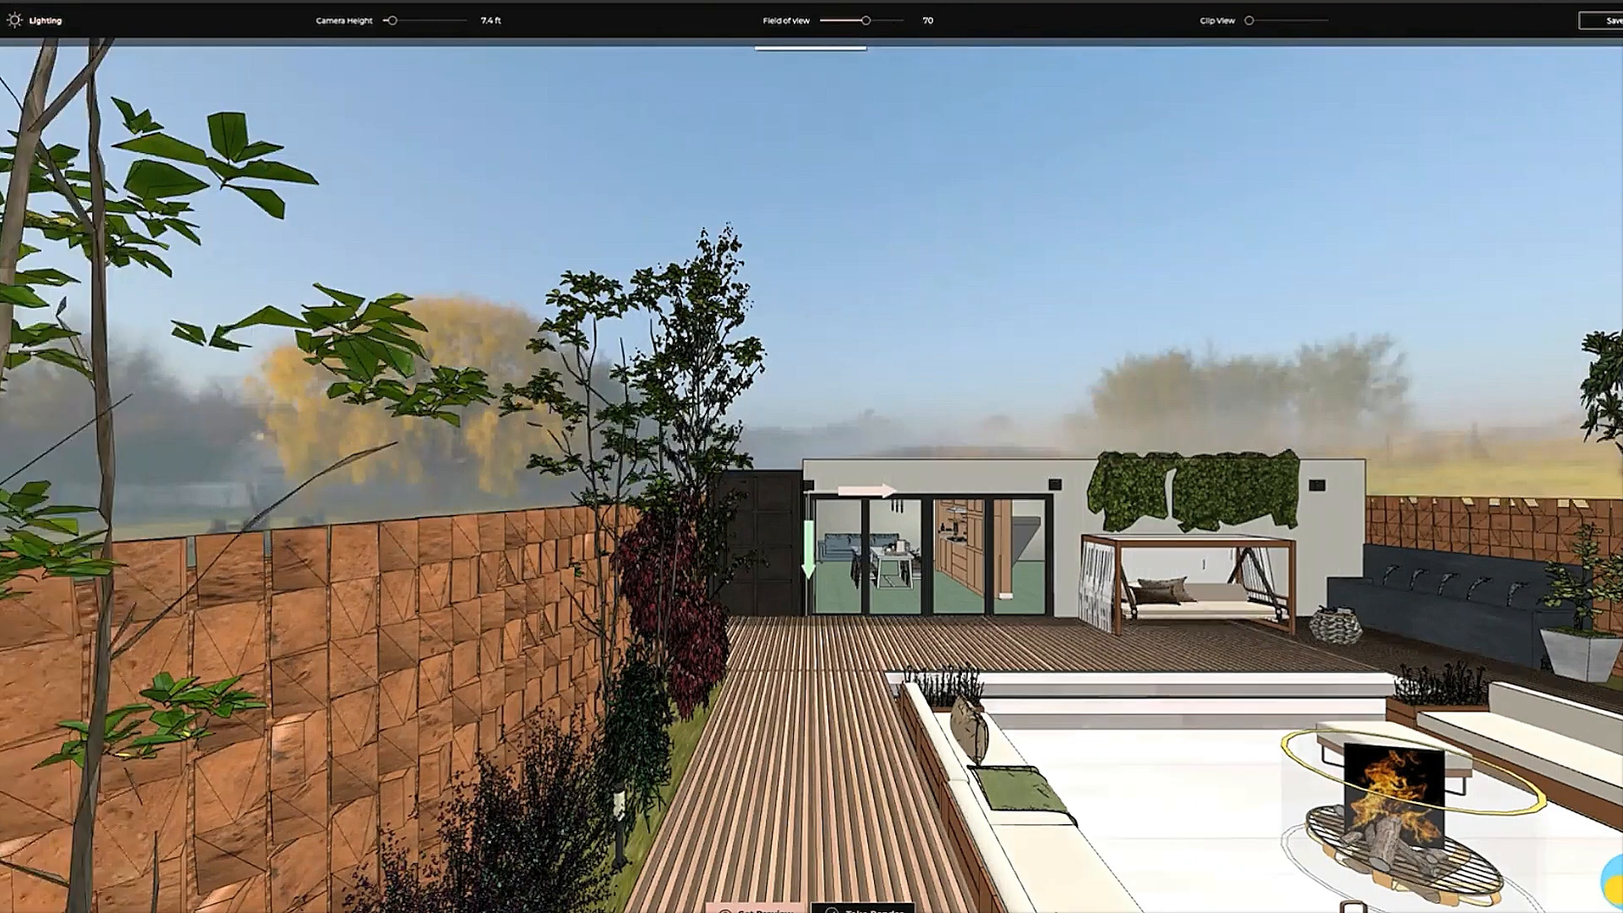
# Generate a render of the finished sunken patio scene
pyautogui.click(862, 909)
pyautogui.click(842, 387)
pyautogui.click(982, 599)
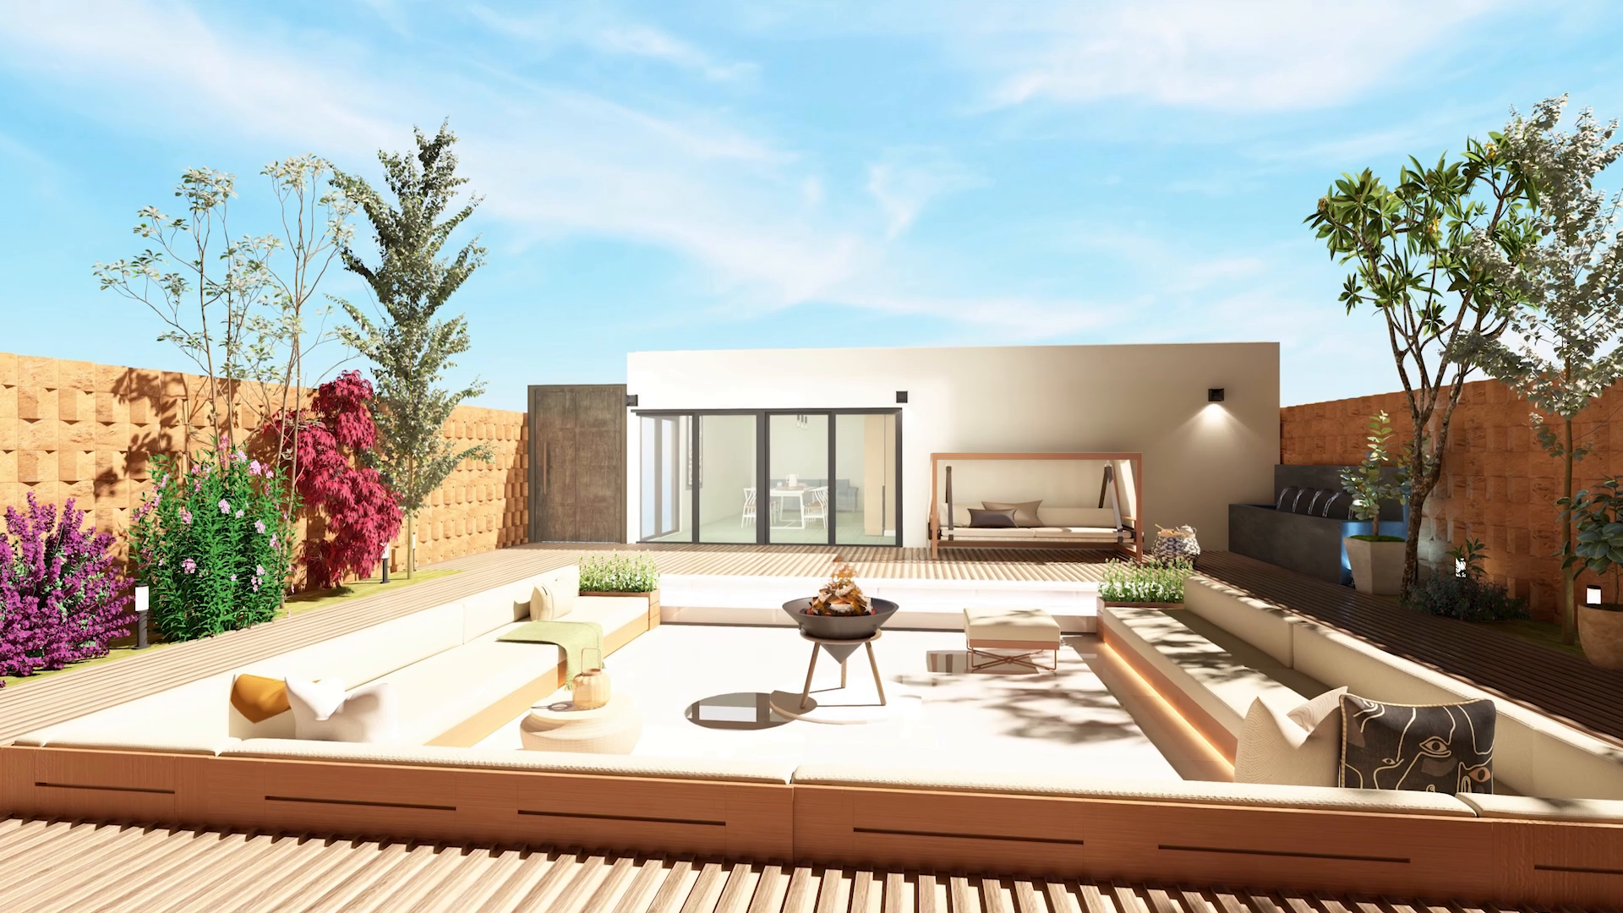